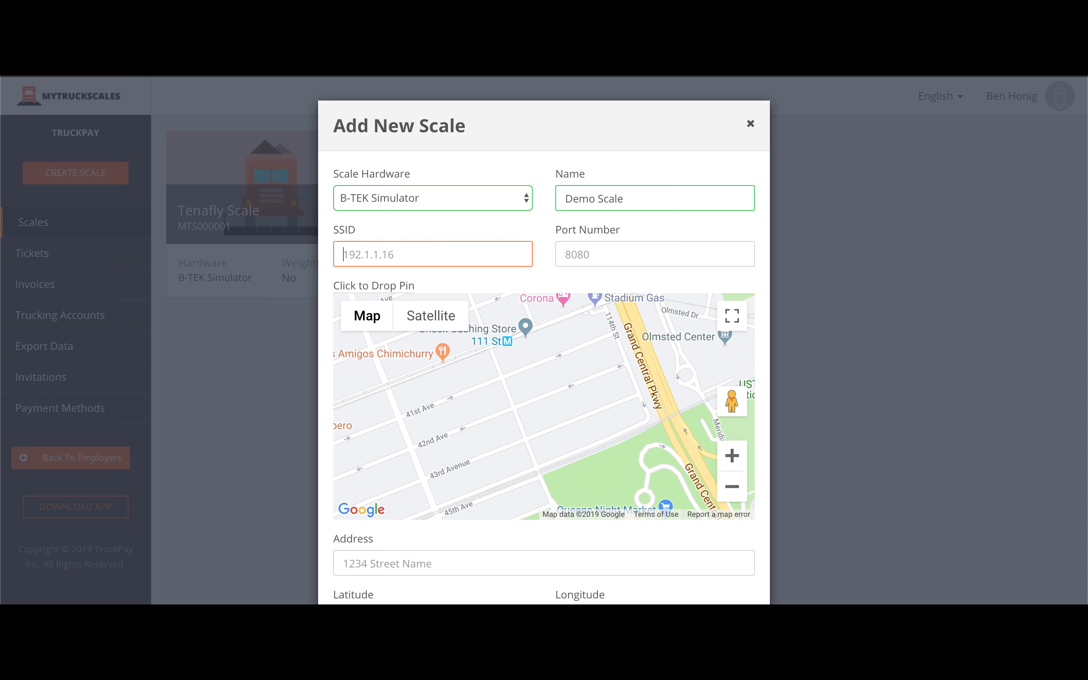
{"action": "type", "text": "128.1.1.8"}
{"action": "key", "text": "Tab"}
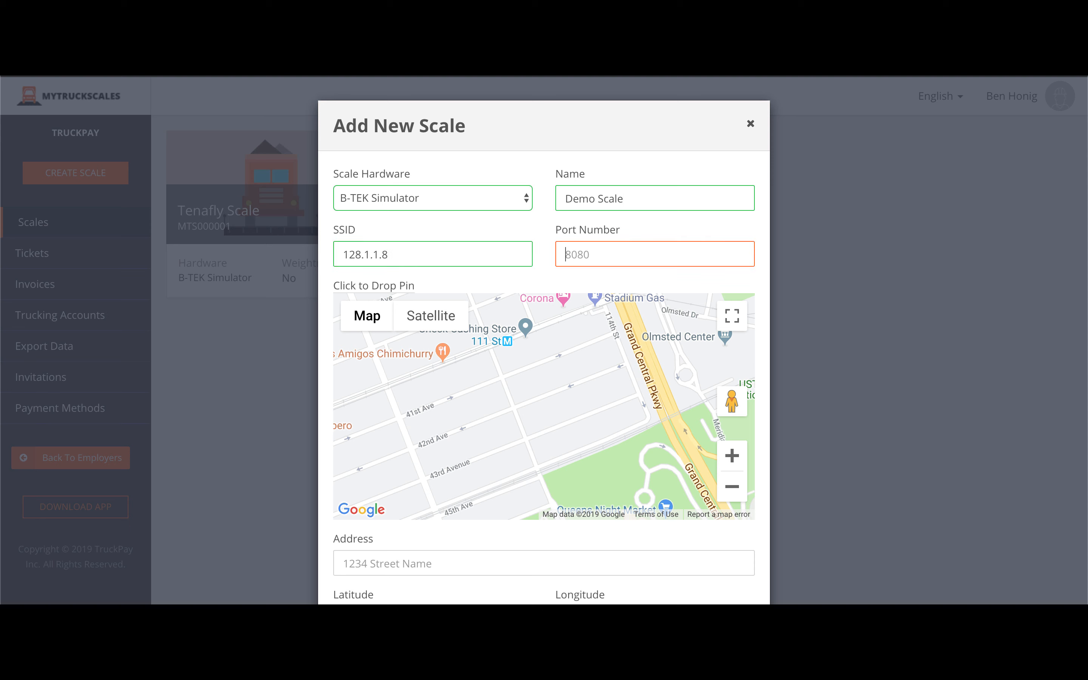
{"action": "type", "text": "8080"}
{"action": "left_click", "coordinate": [525, 559]}
{"action": "type", "text": "200 west"}
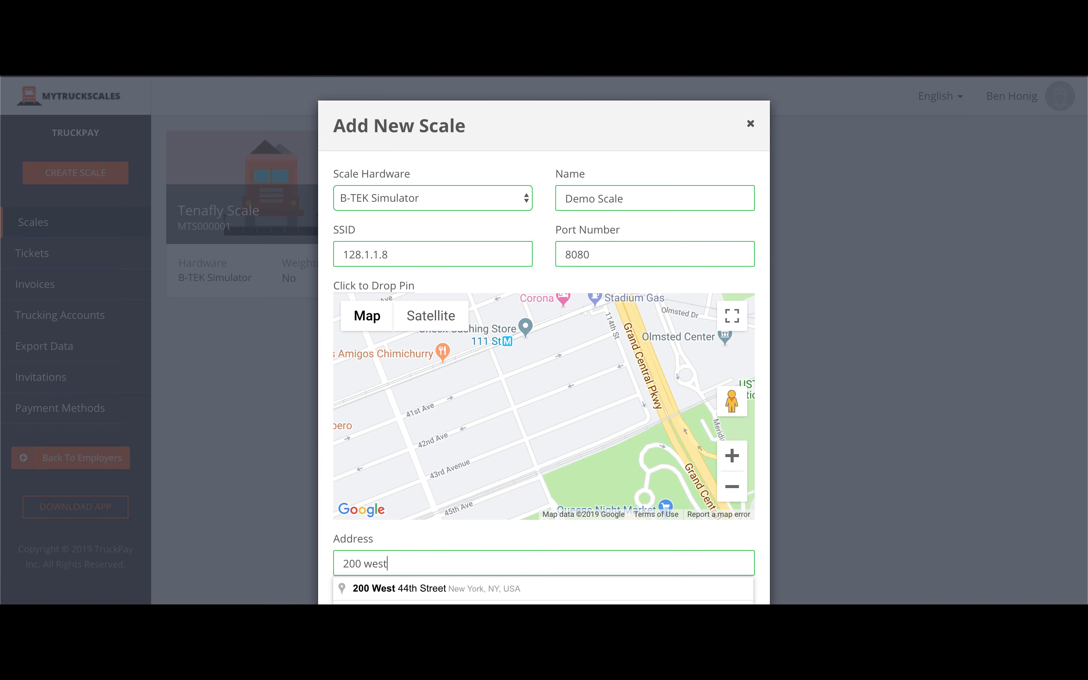
{"action": "key", "text": "Down"}
{"action": "key", "text": "Return"}
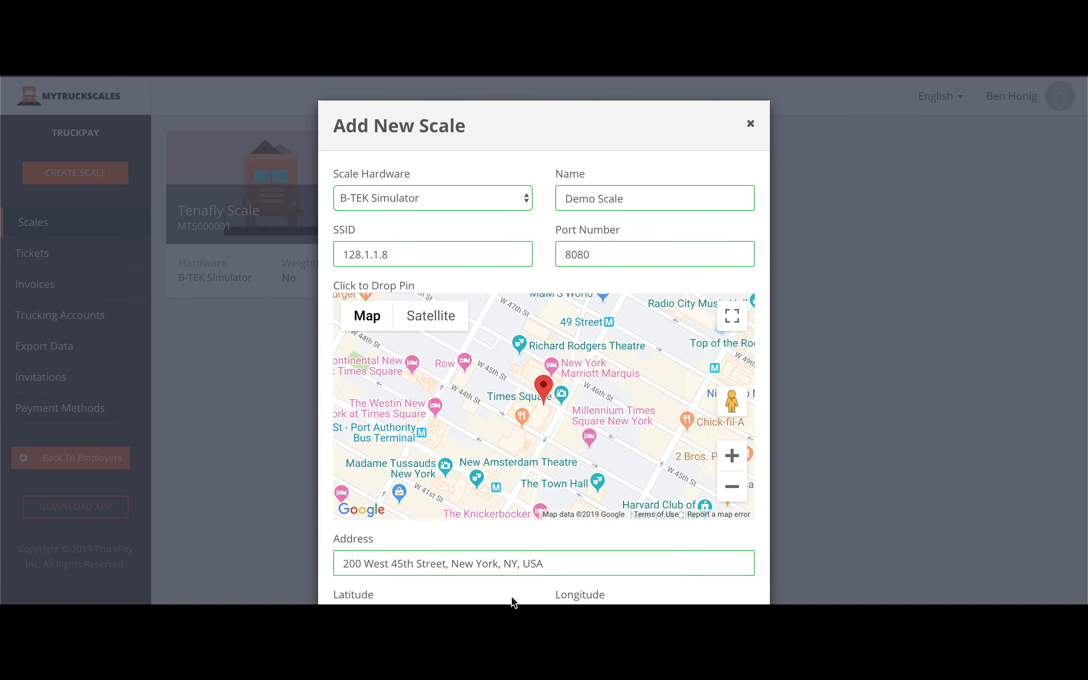
Set the distance units to Meters and the geofence radius to 100.
{"action": "scroll", "coordinate": [514, 602], "scroll_direction": "down", "scroll_amount": 5}
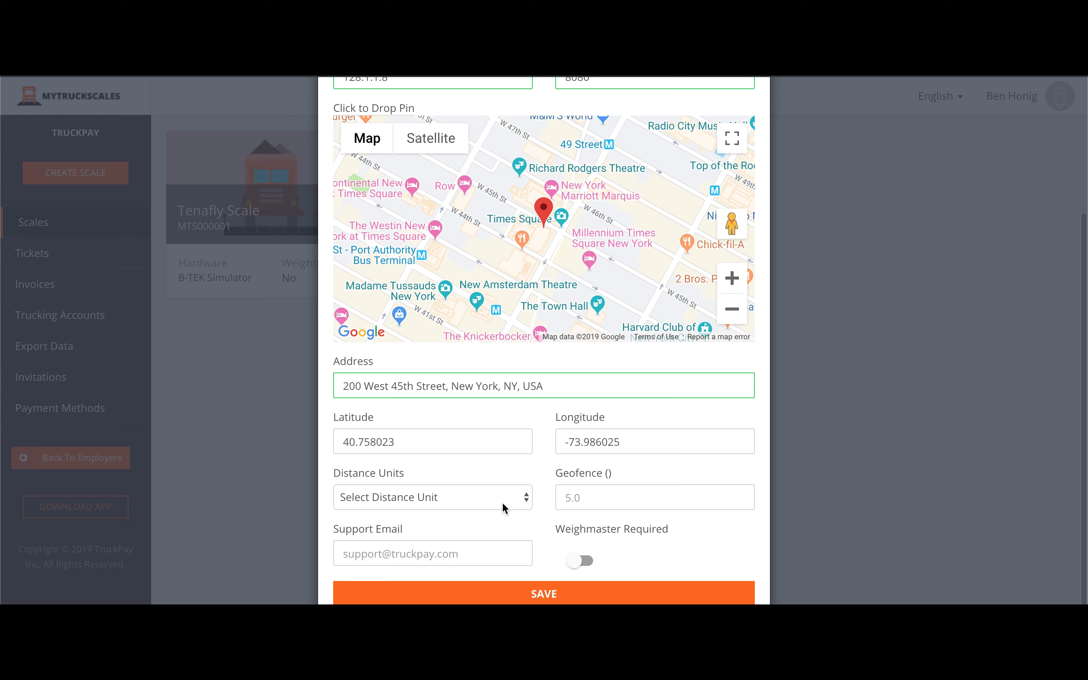
{"action": "left_click", "coordinate": [424, 497]}
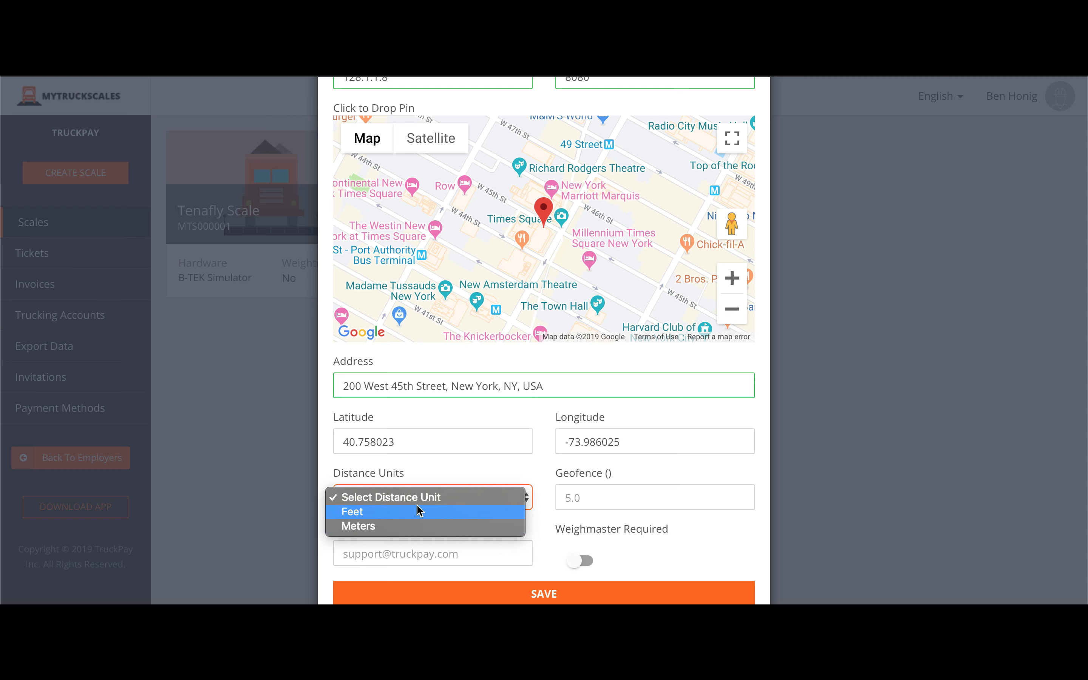
{"action": "left_click", "coordinate": [416, 525]}
{"action": "left_click", "coordinate": [578, 494]}
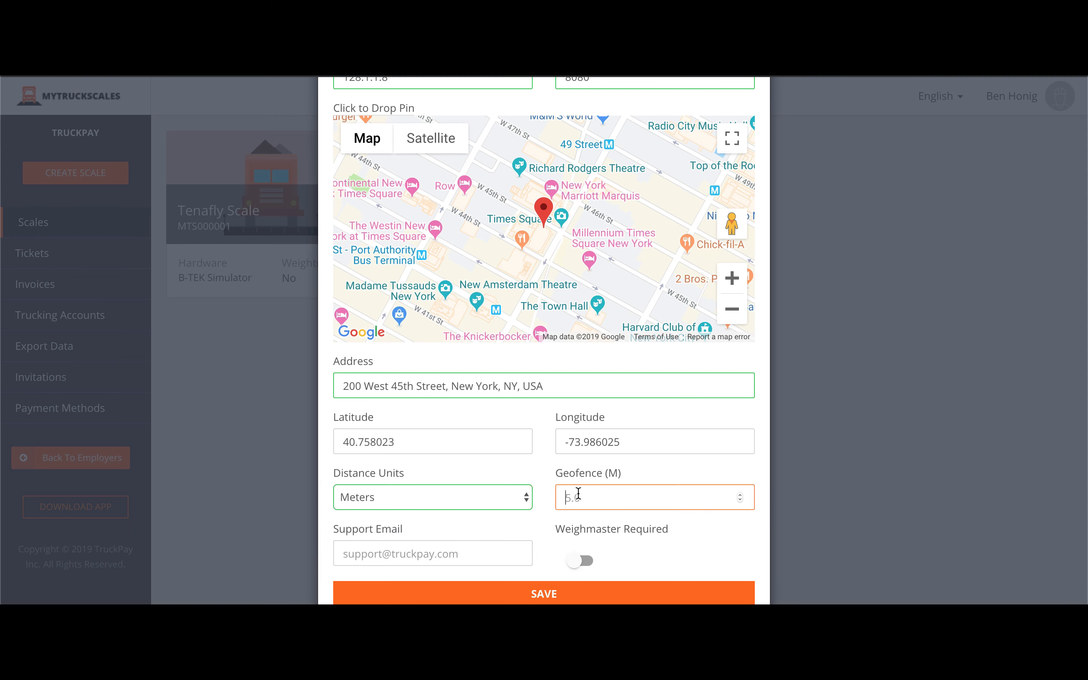
{"action": "type", "text": "100"}
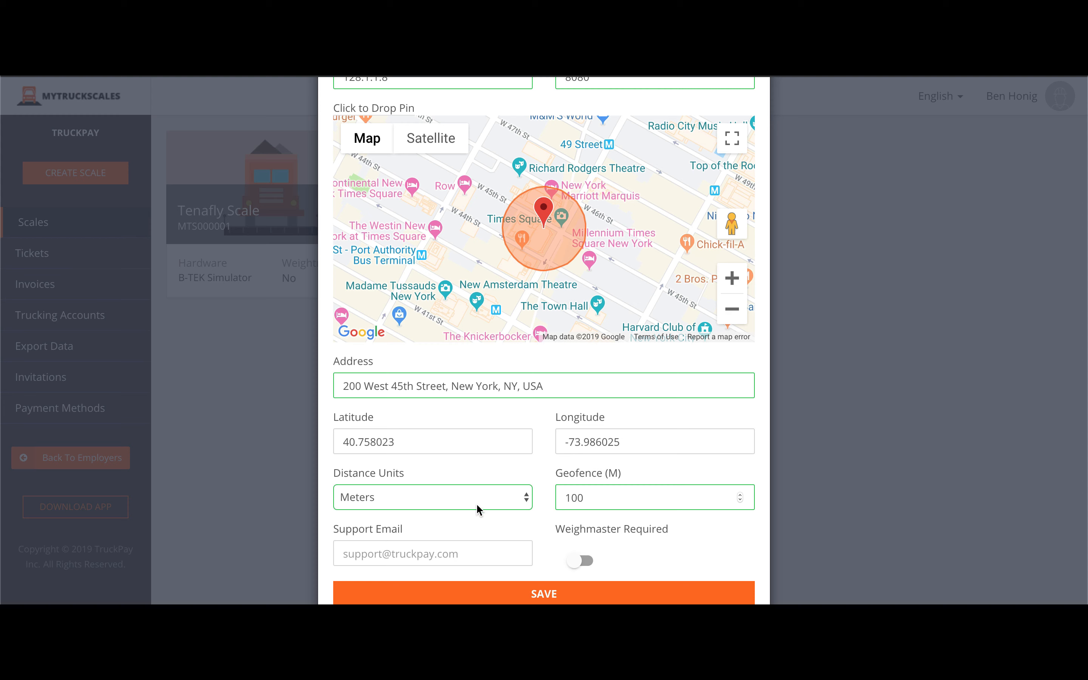
Enter the support email address, leaving the weighmaster requirement turned off.
{"action": "left_click", "coordinate": [402, 554]}
{"action": "type", "text": "sopp"}
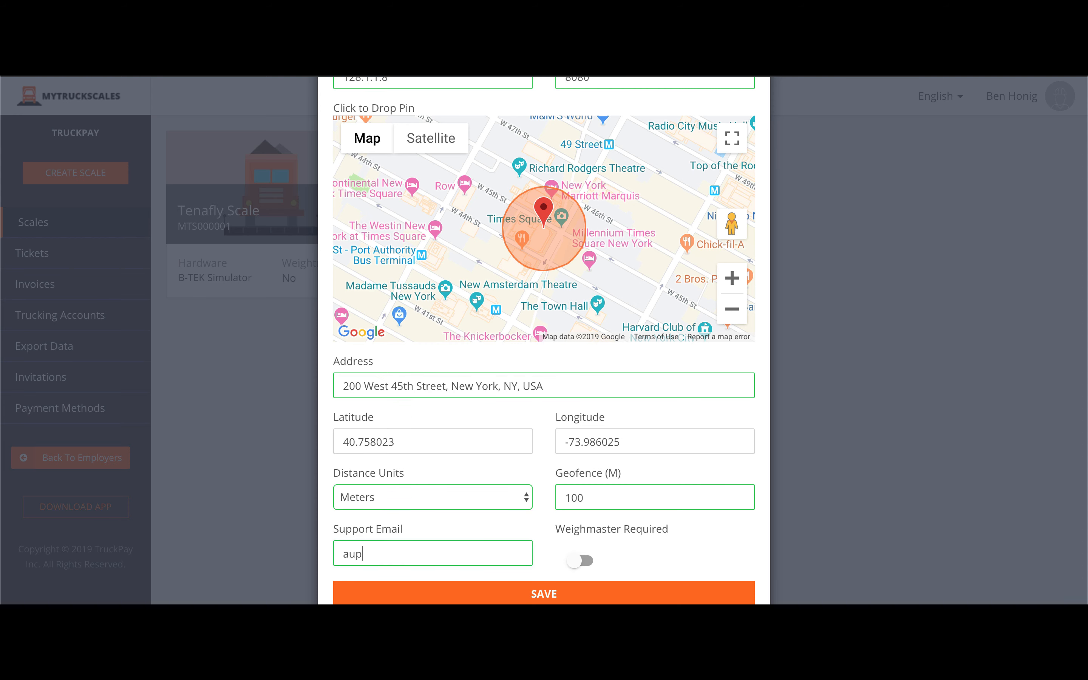
{"action": "key", "text": "BackSpace"}
{"action": "key", "text": "BackSpace"}
{"action": "key", "text": "BackSpace"}
{"action": "left_click", "coordinate": [580, 560]}
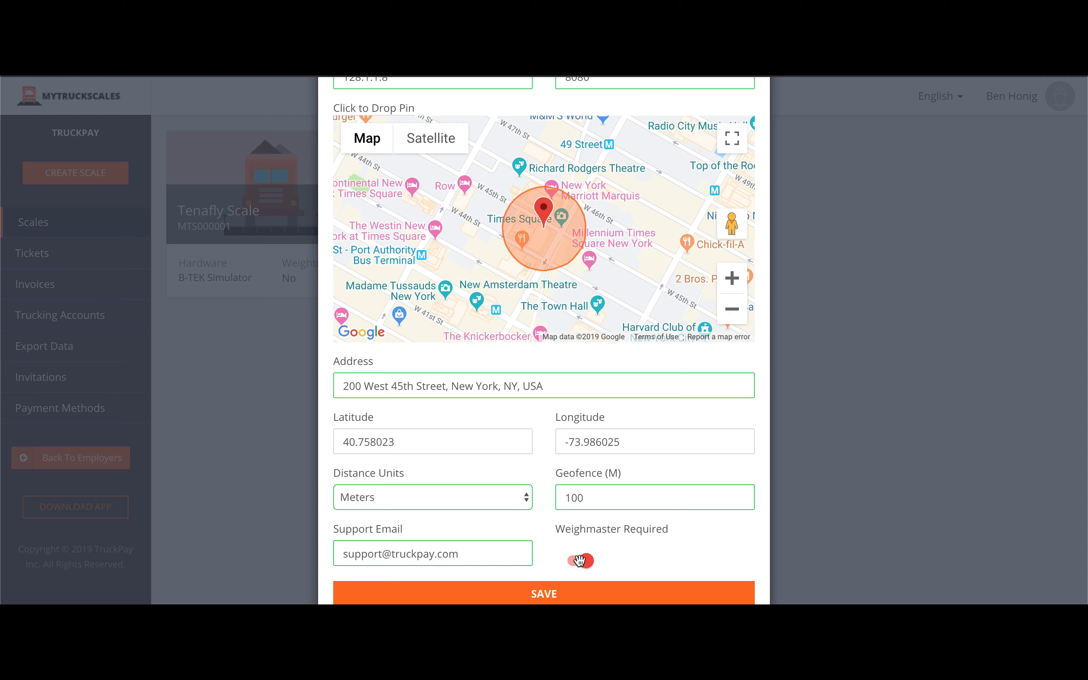
{"action": "left_click", "coordinate": [580, 560]}
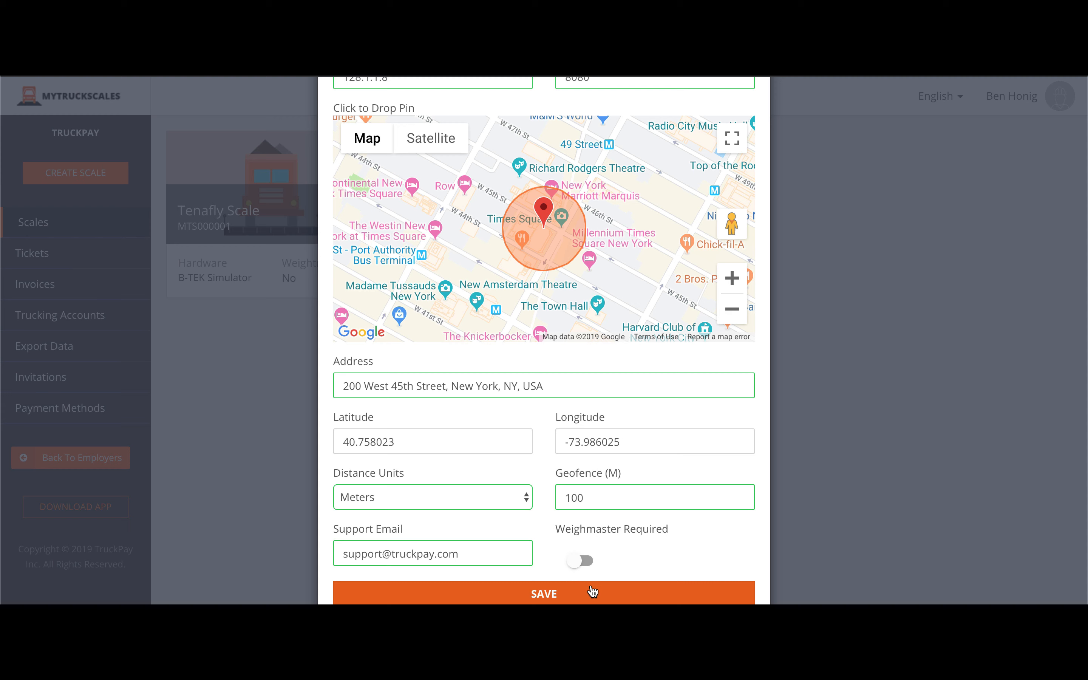
Open the Tenafly Scale's details, then review its Modify Scale form and close it unchanged.
{"action": "scroll", "coordinate": [590, 585], "scroll_direction": "up", "scroll_amount": 5}
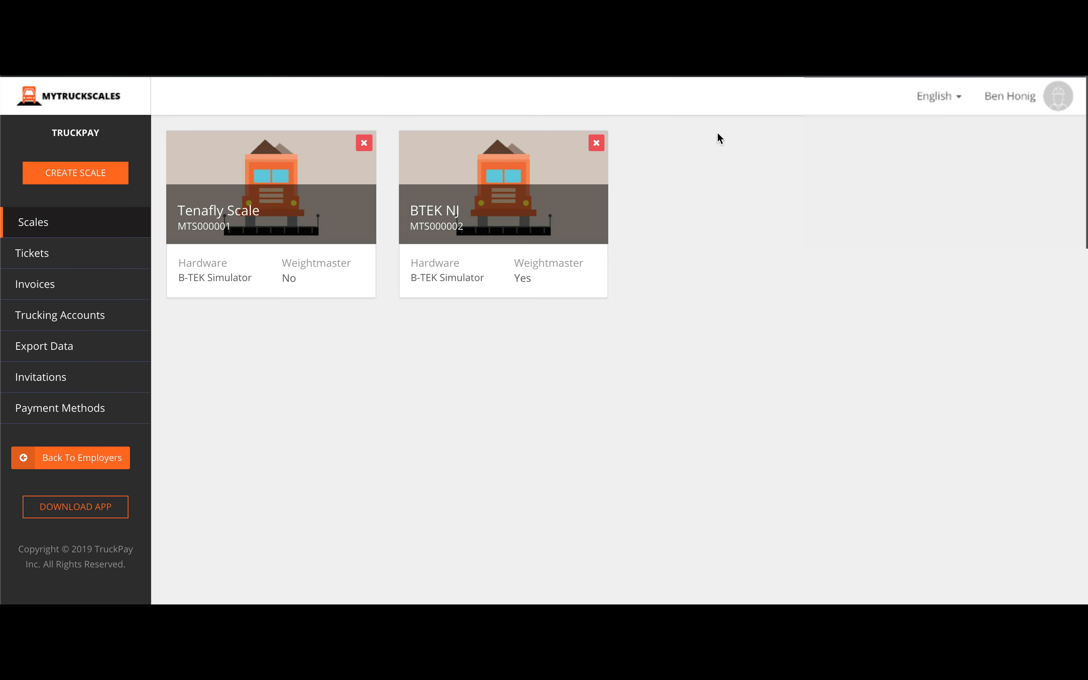
{"action": "left_click", "coordinate": [228, 164]}
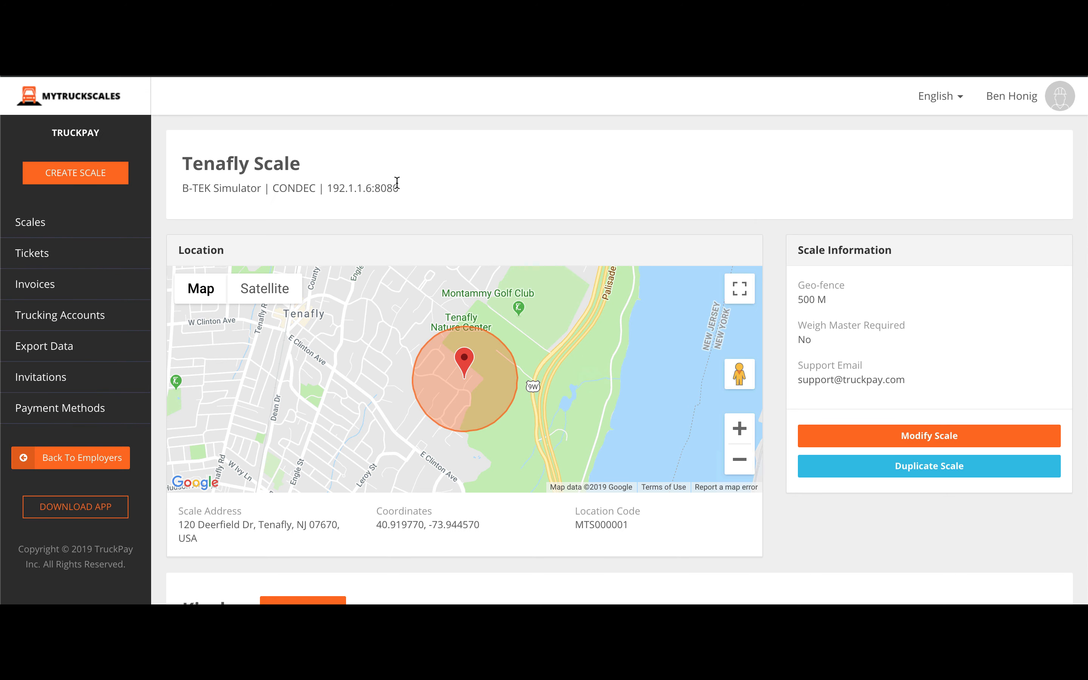
{"action": "scroll", "coordinate": [397, 183], "scroll_direction": "down", "scroll_amount": 5}
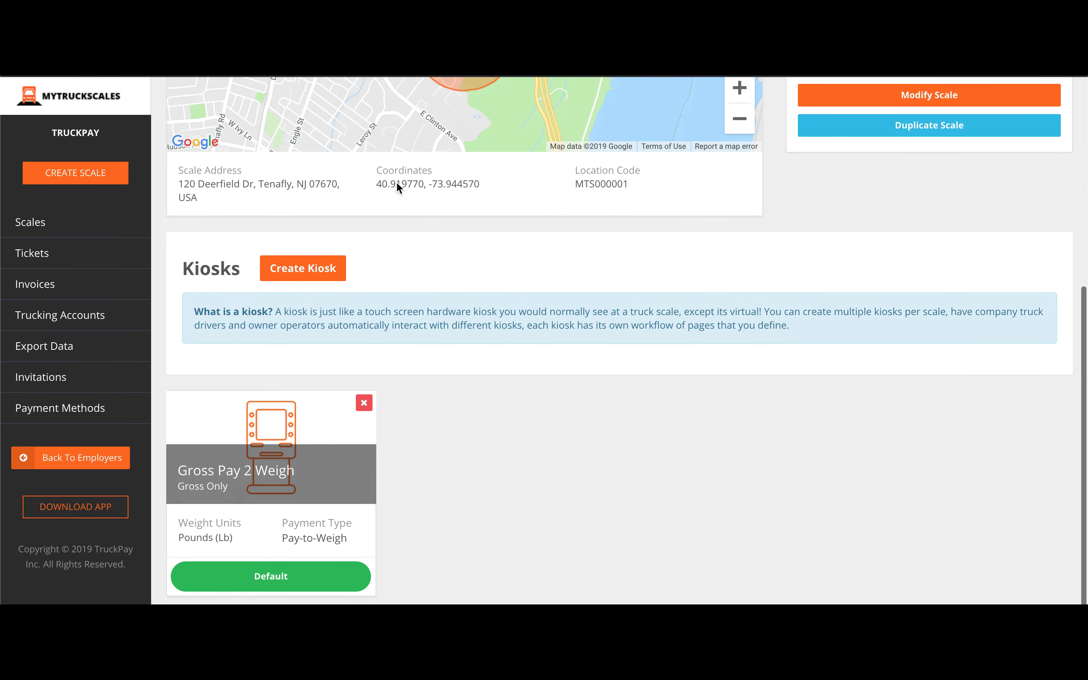
{"action": "scroll", "coordinate": [396, 184], "scroll_direction": "up", "scroll_amount": 6}
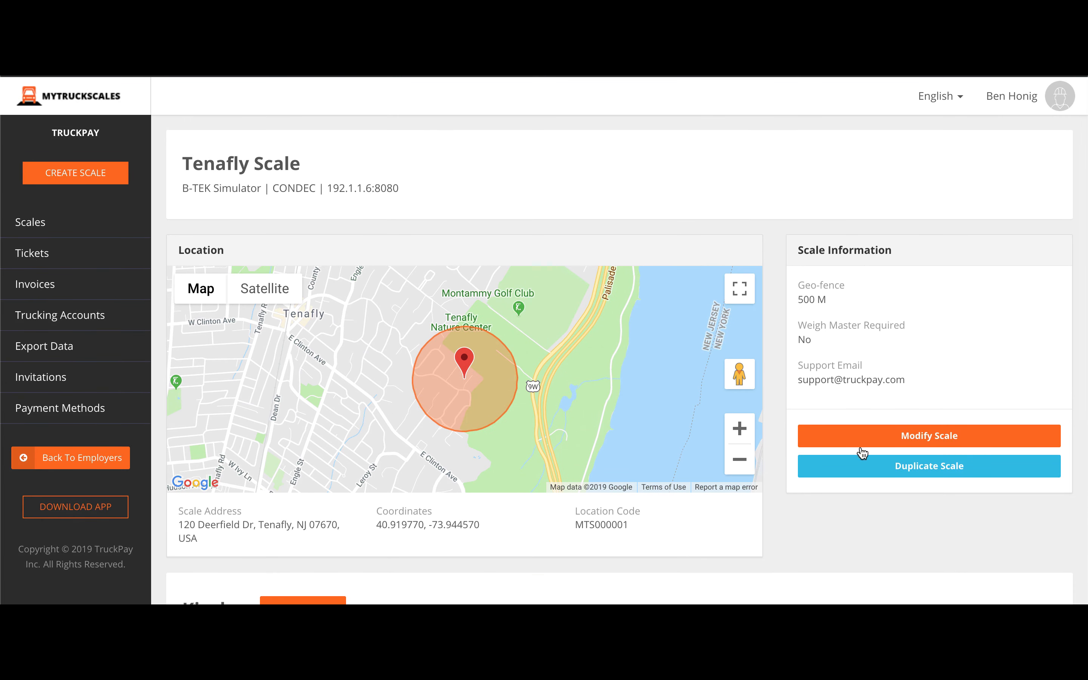
{"action": "left_click", "coordinate": [867, 434]}
{"action": "scroll", "coordinate": [578, 388], "scroll_direction": "down", "scroll_amount": 5}
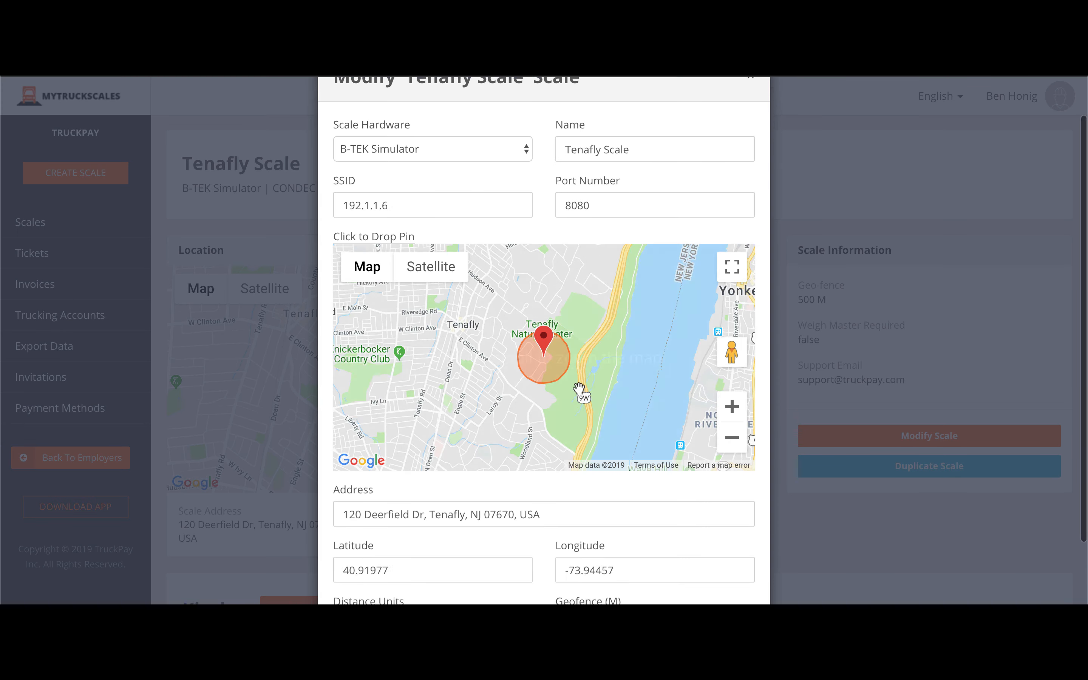
{"action": "scroll", "coordinate": [579, 388], "scroll_direction": "up", "scroll_amount": 5}
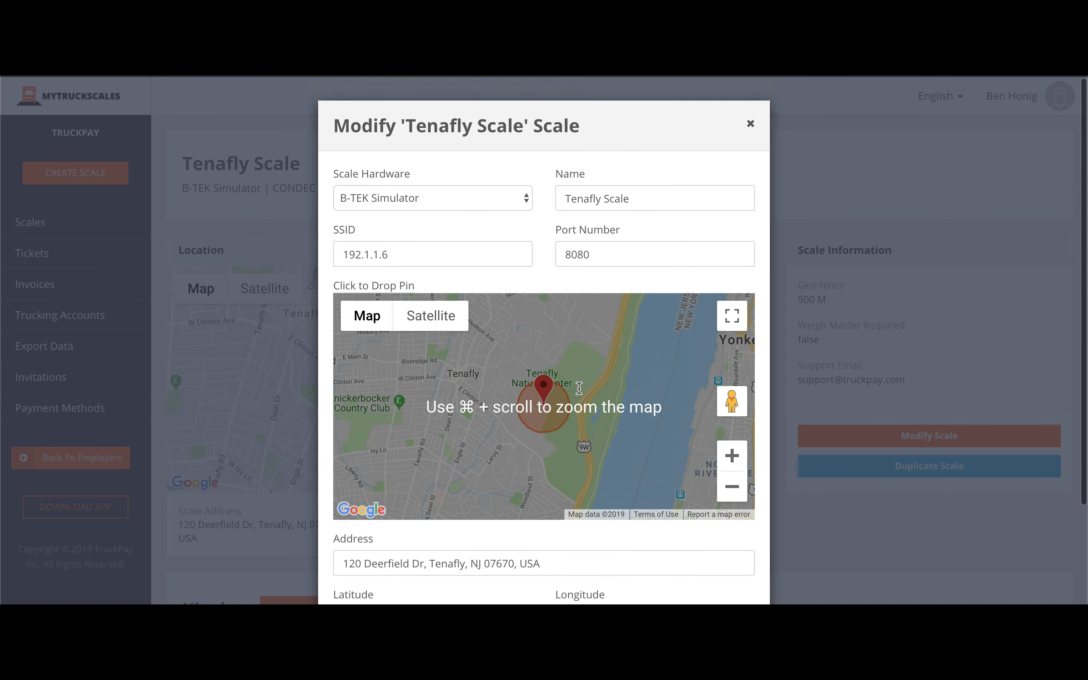
{"action": "left_click", "coordinate": [750, 125]}
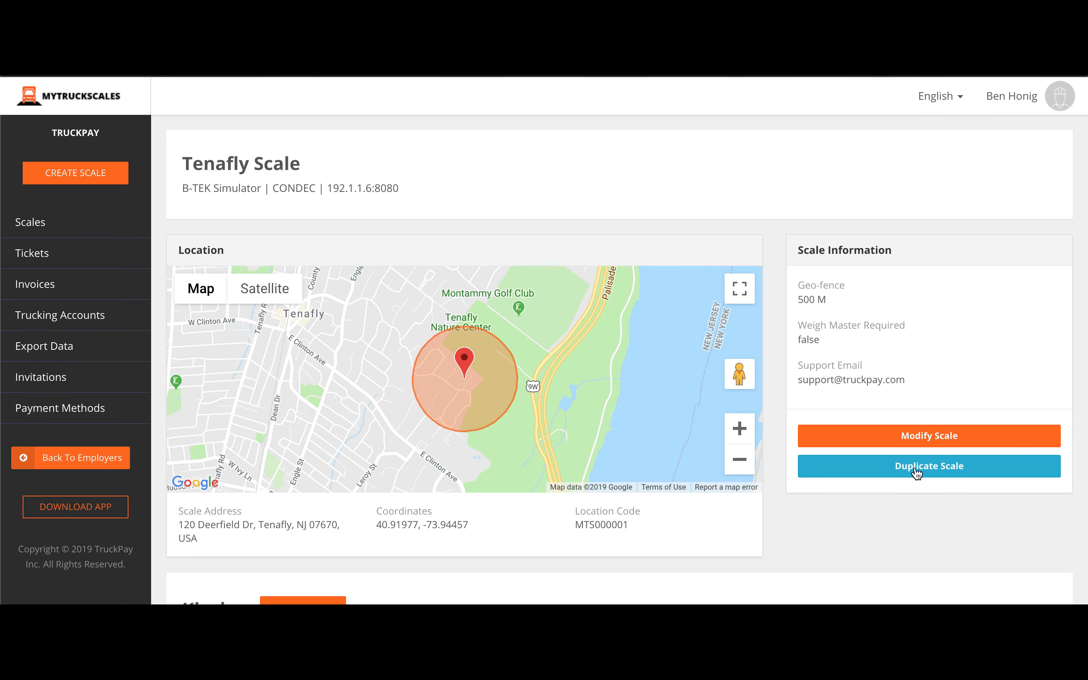
Scroll down to the Tenafly Scale's Kiosks section showing the Gross Pay 2 Weigh kiosk.
{"action": "scroll", "coordinate": [841, 536], "scroll_direction": "down", "scroll_amount": 7}
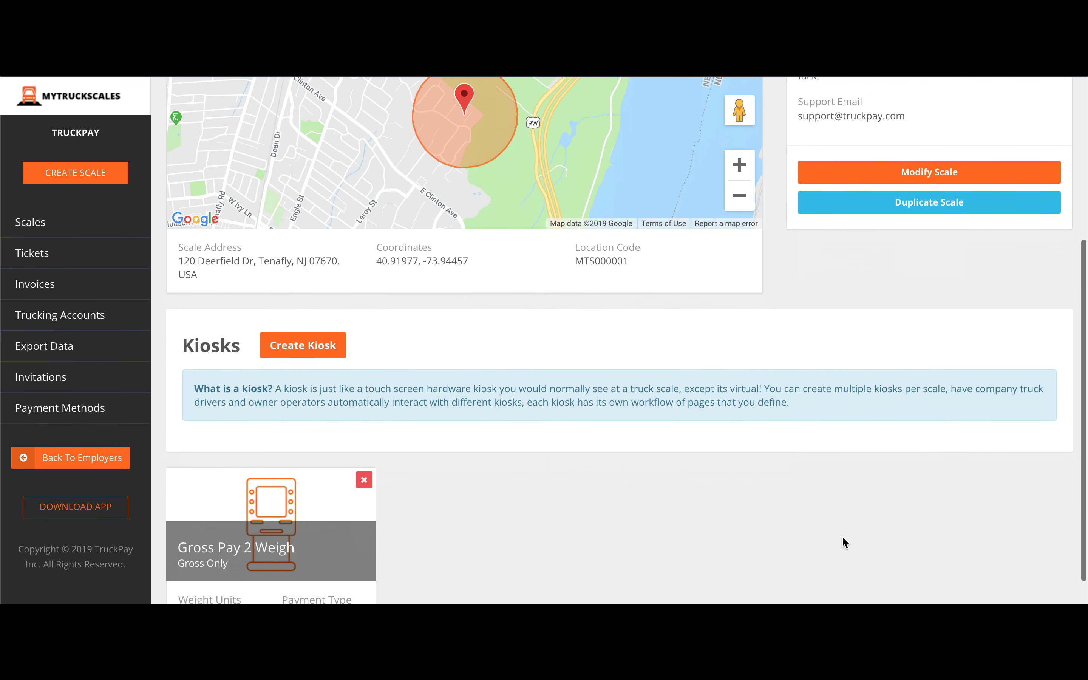
{"action": "scroll", "coordinate": [432, 503], "scroll_direction": "down", "scroll_amount": 1}
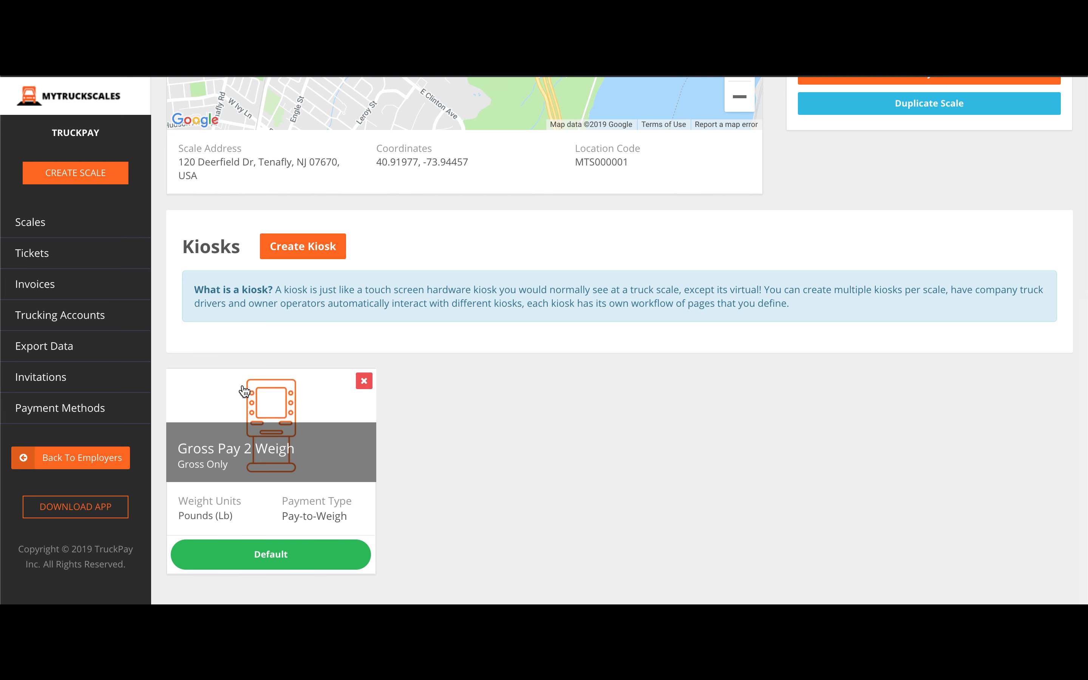
Open the Gross Pay 2 Weigh kiosk, keeping Pay-to-Weigh, Credit/Debit Card, Gross Only and Pounds.
{"action": "left_click", "coordinate": [243, 391]}
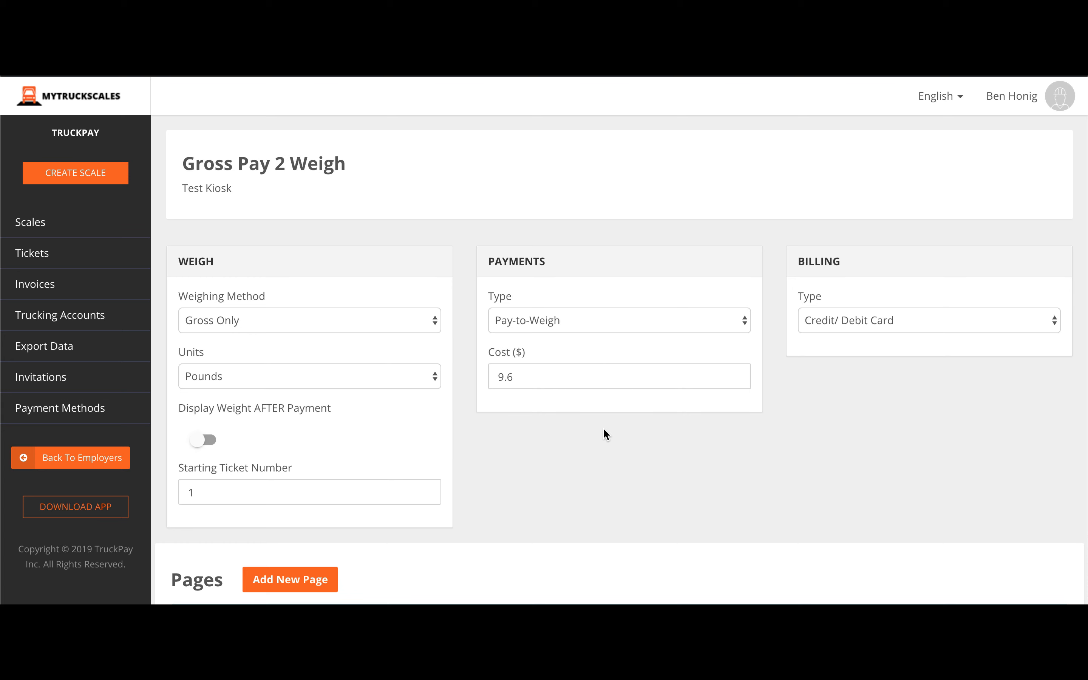
{"action": "scroll", "coordinate": [604, 430], "scroll_direction": "down", "scroll_amount": 3}
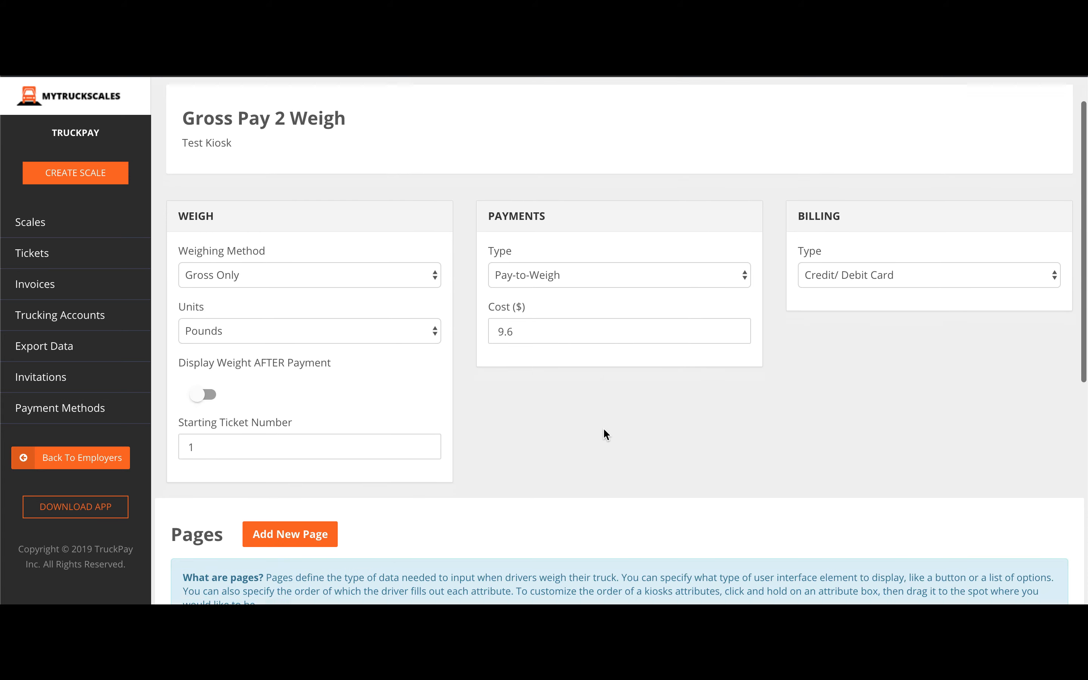
{"action": "left_click", "coordinate": [721, 206]}
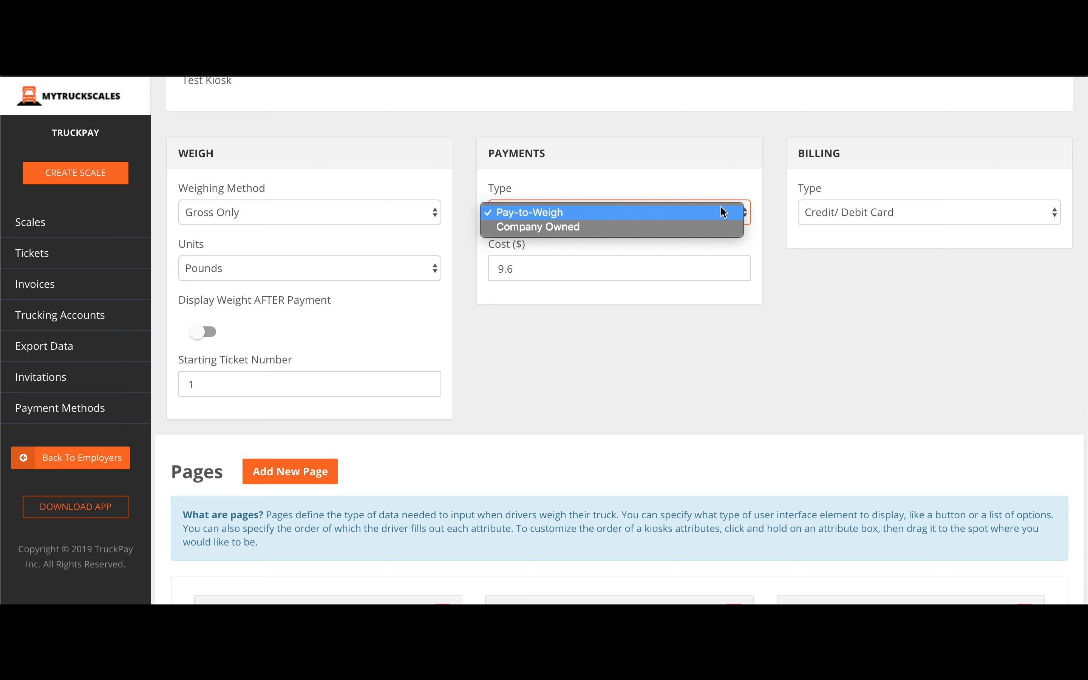
{"action": "left_click", "coordinate": [711, 272]}
{"action": "left_click", "coordinate": [843, 208]}
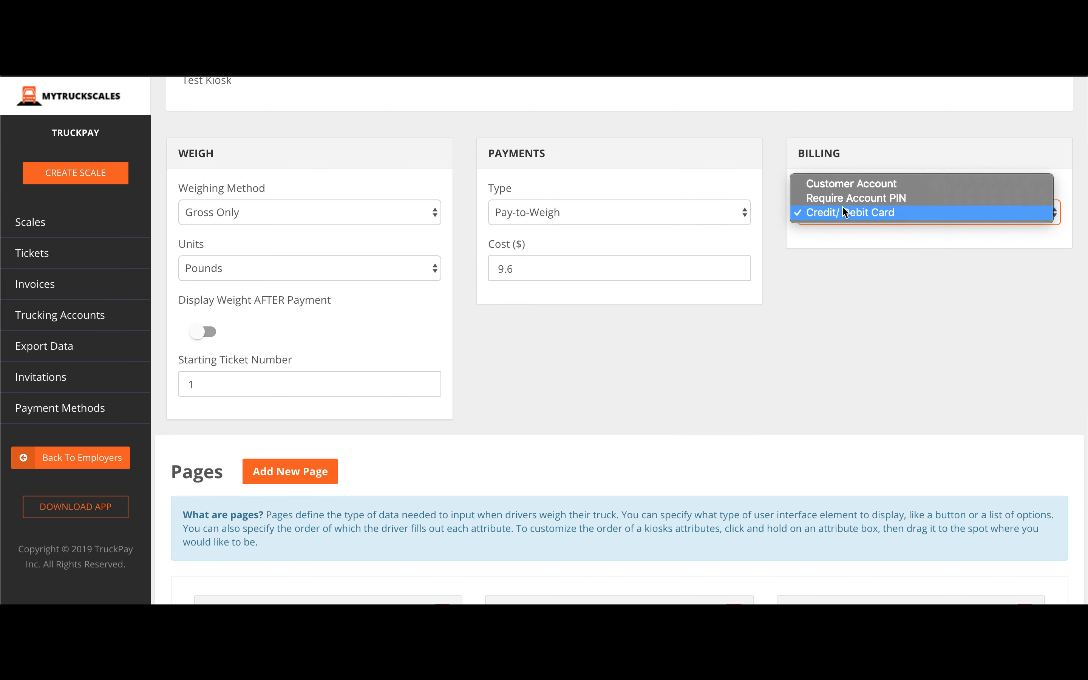
{"action": "left_click", "coordinate": [832, 292]}
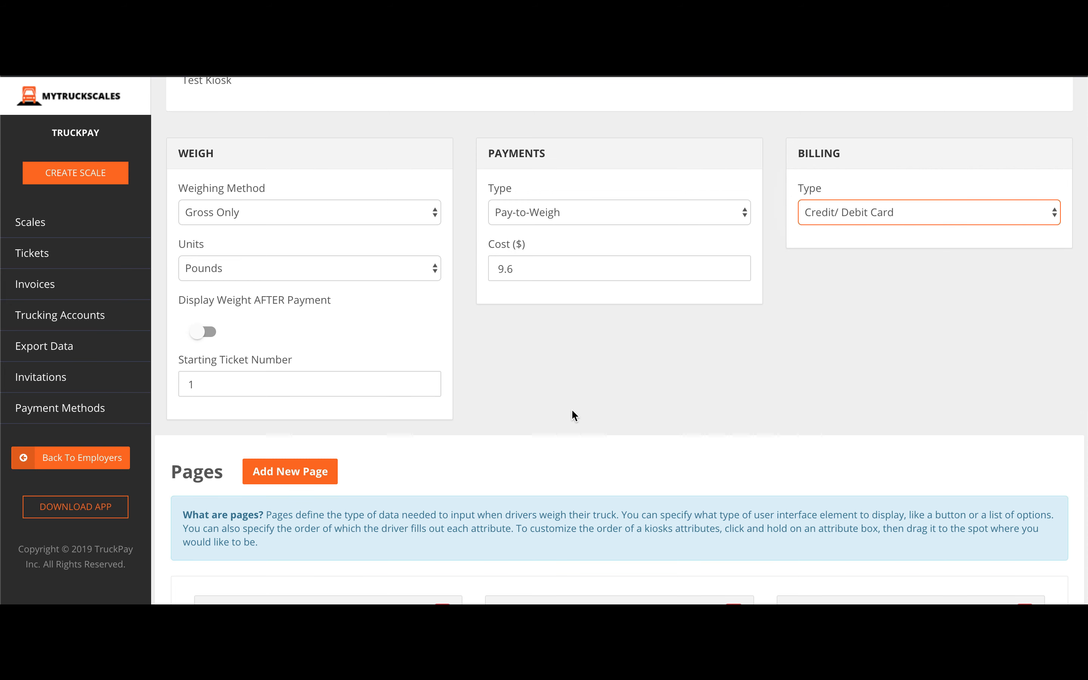
{"action": "left_click", "coordinate": [360, 208]}
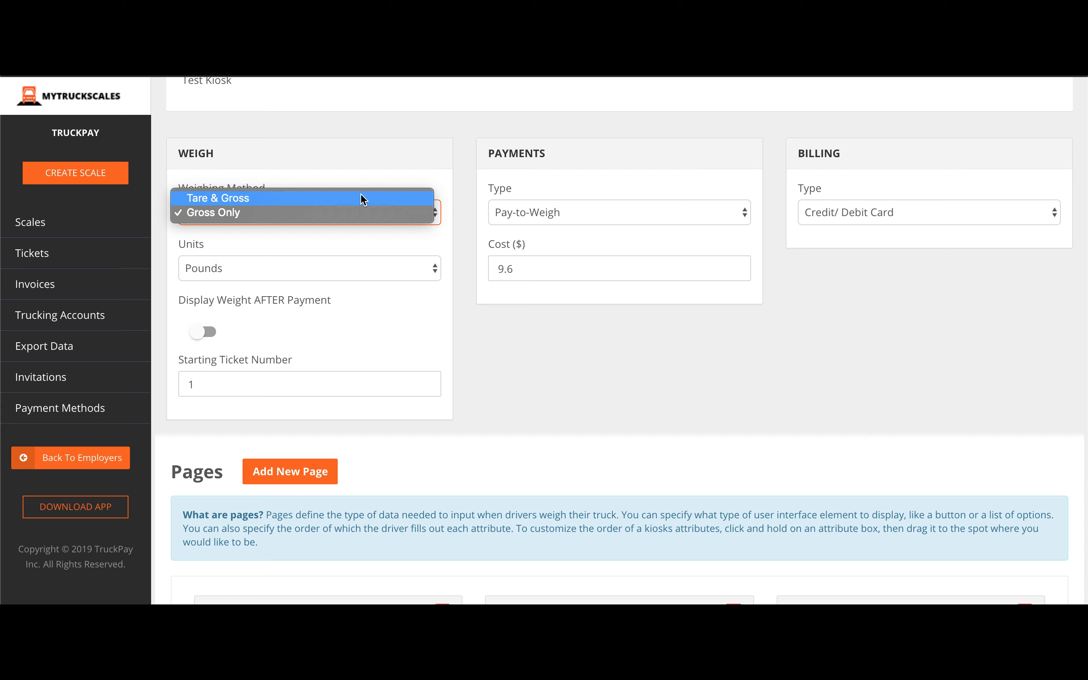
{"action": "left_click", "coordinate": [393, 137]}
{"action": "left_click", "coordinate": [379, 270]}
{"action": "left_click", "coordinate": [562, 340]}
Scroll down to the kiosk's Pages section.
{"action": "scroll", "coordinate": [563, 339], "scroll_direction": "down", "scroll_amount": 1}
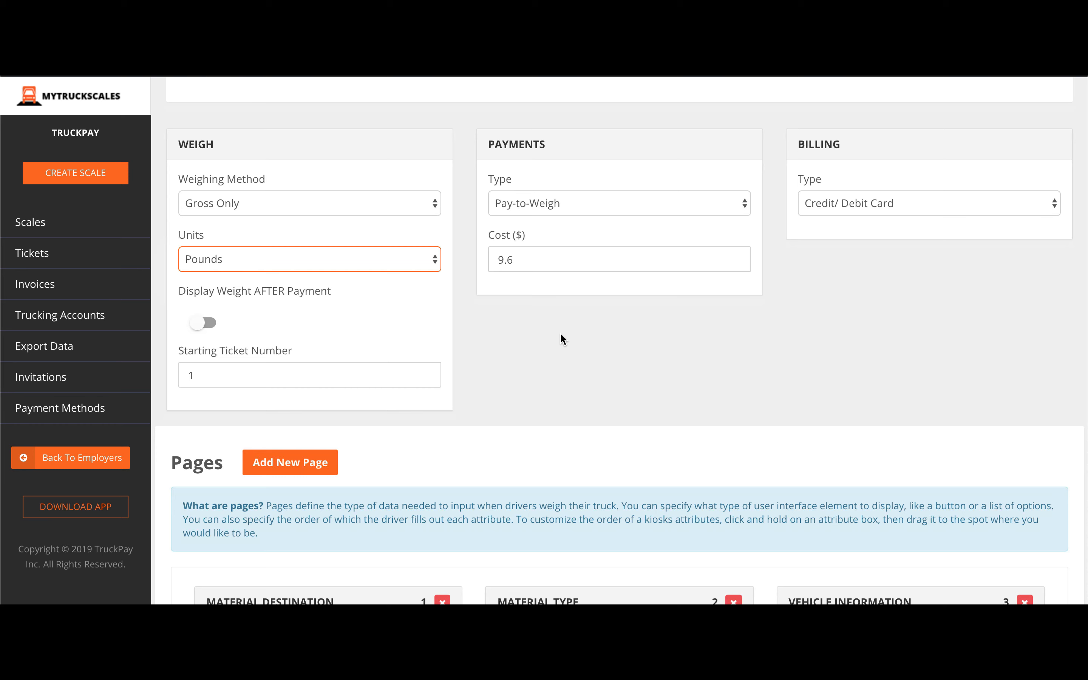
{"action": "scroll", "coordinate": [561, 334], "scroll_direction": "down", "scroll_amount": 10}
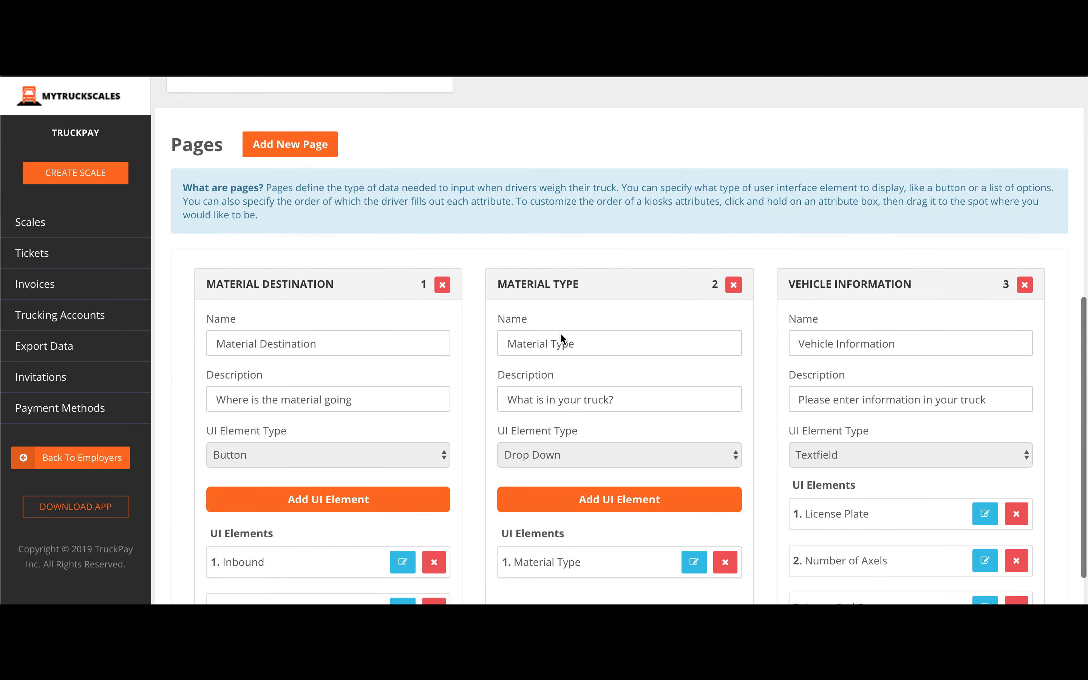
{"action": "scroll", "coordinate": [560, 333], "scroll_direction": "down", "scroll_amount": 2}
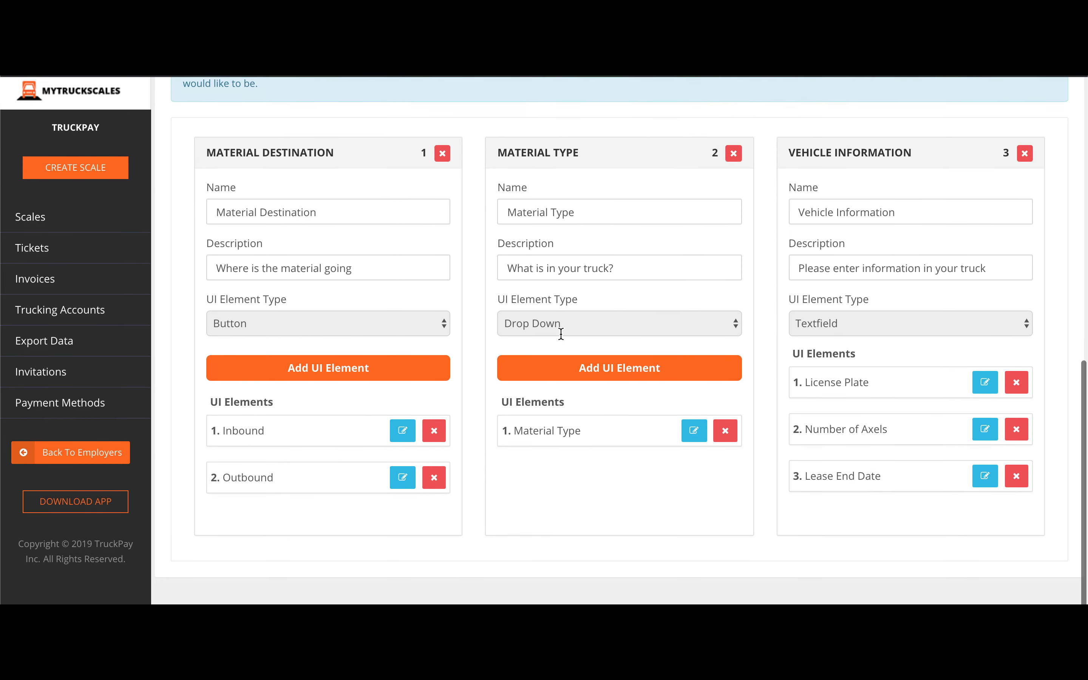
{"action": "scroll", "coordinate": [561, 334], "scroll_direction": "up", "scroll_amount": 5}
{"action": "scroll", "coordinate": [561, 334], "scroll_direction": "up", "scroll_amount": 3}
Save a new page titled 'Demo Page' with description 'This is a description of the page'.
{"action": "left_click", "coordinate": [286, 302]}
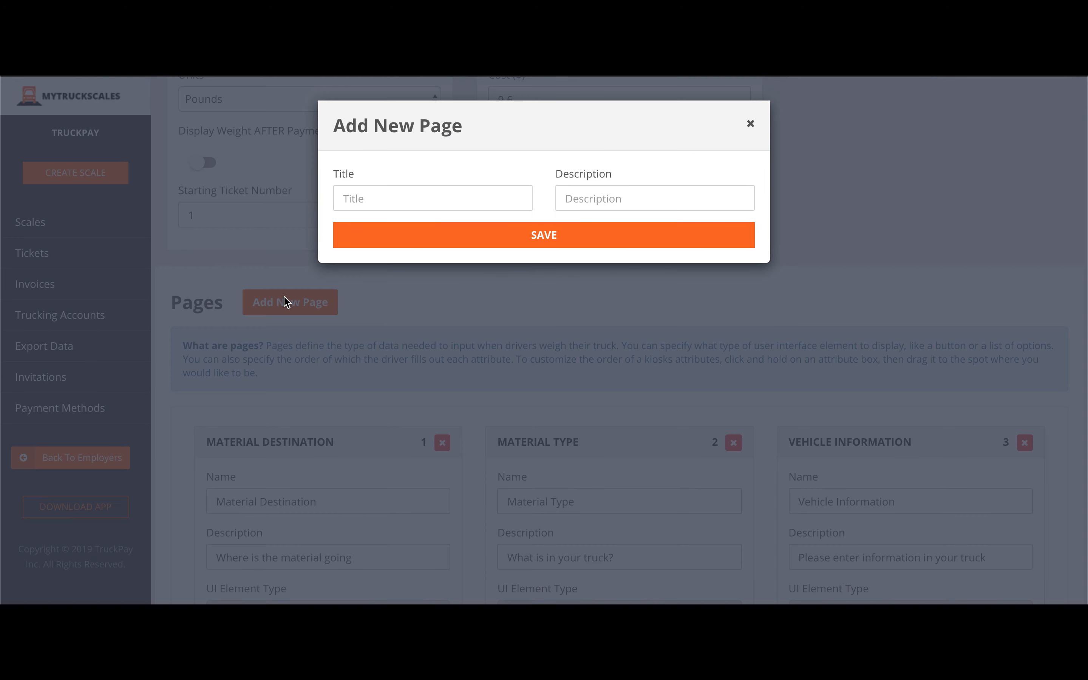
{"action": "left_click", "coordinate": [437, 197]}
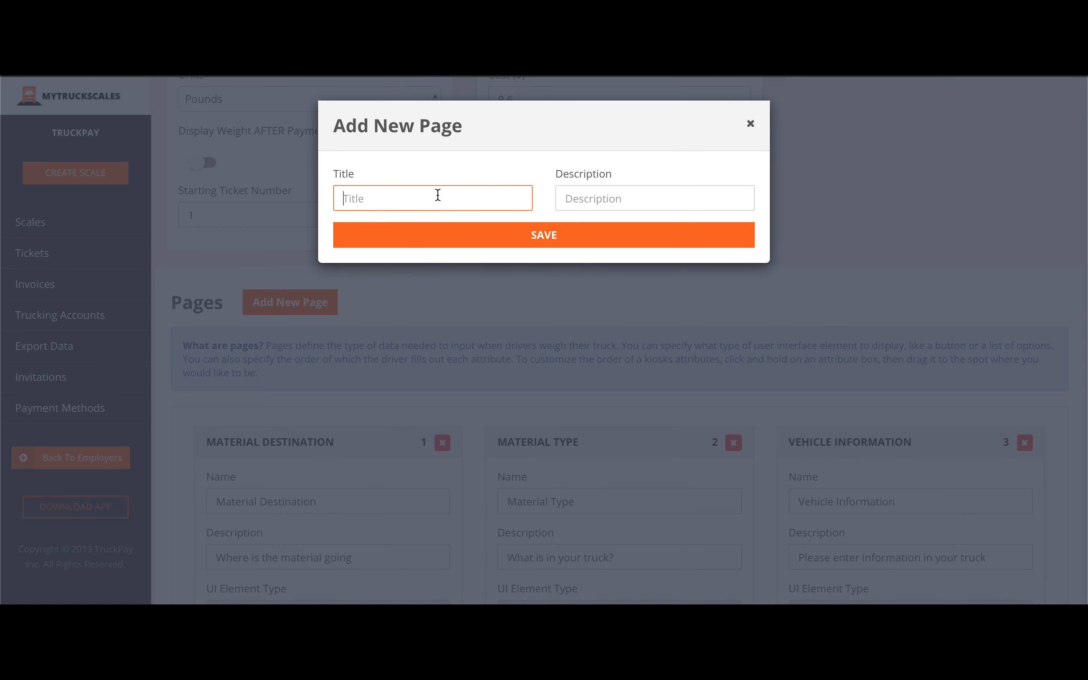
{"action": "type", "text": "Demo Page"}
{"action": "key", "text": "Tab"}
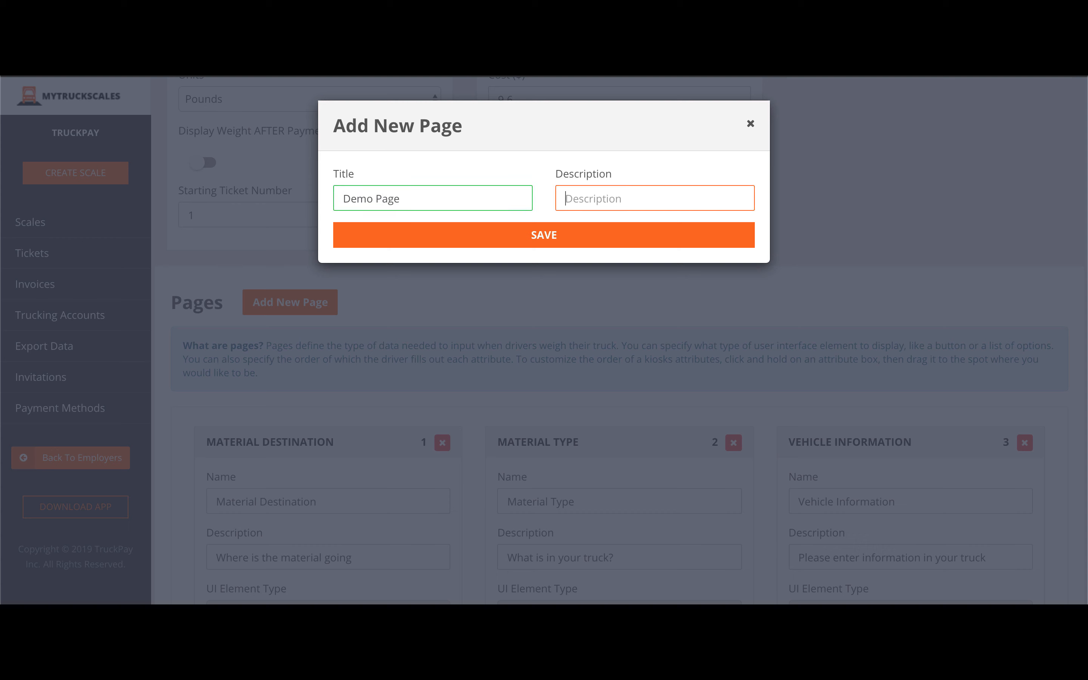
{"action": "type", "text": "This is a description of the page"}
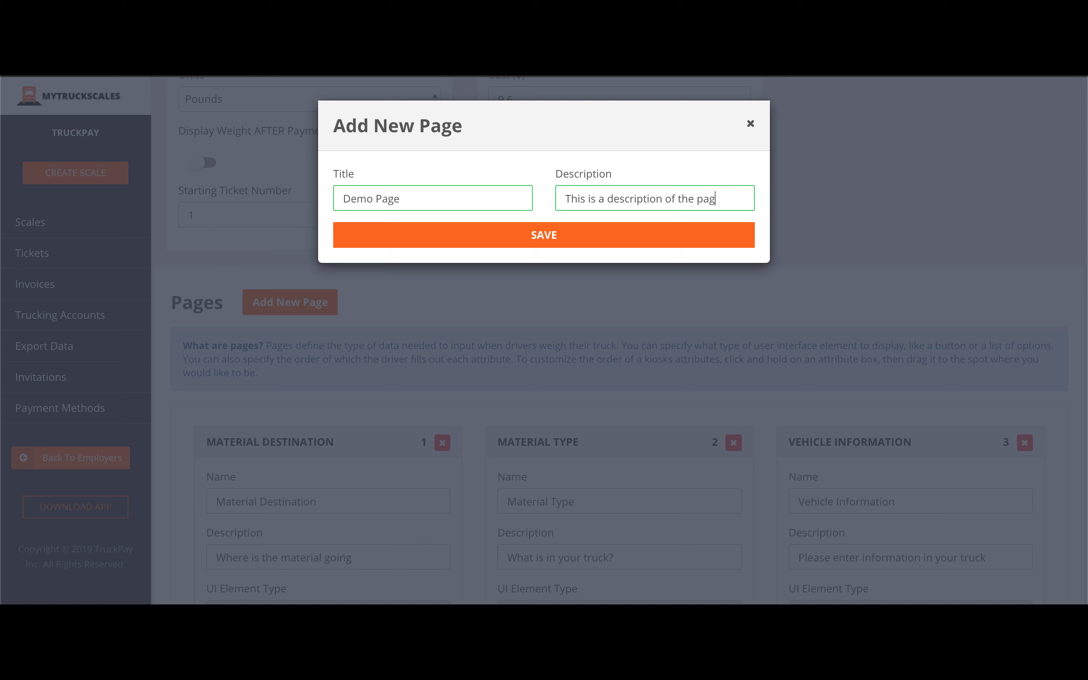
{"action": "left_click", "coordinate": [455, 235]}
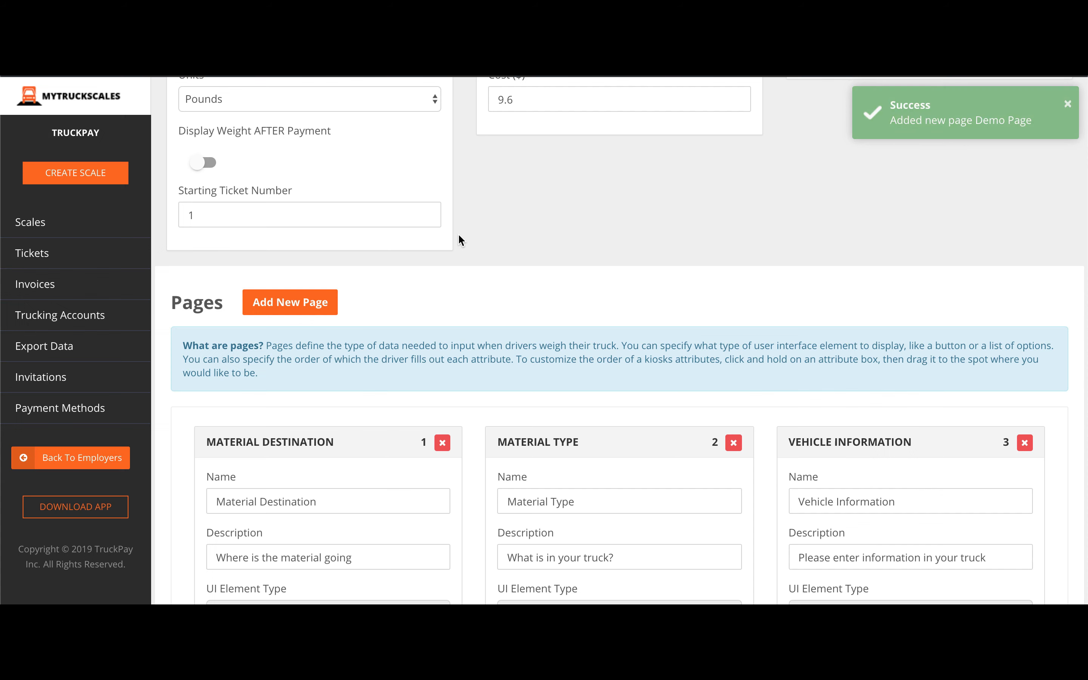
{"action": "scroll", "coordinate": [459, 236], "scroll_direction": "down", "scroll_amount": 10}
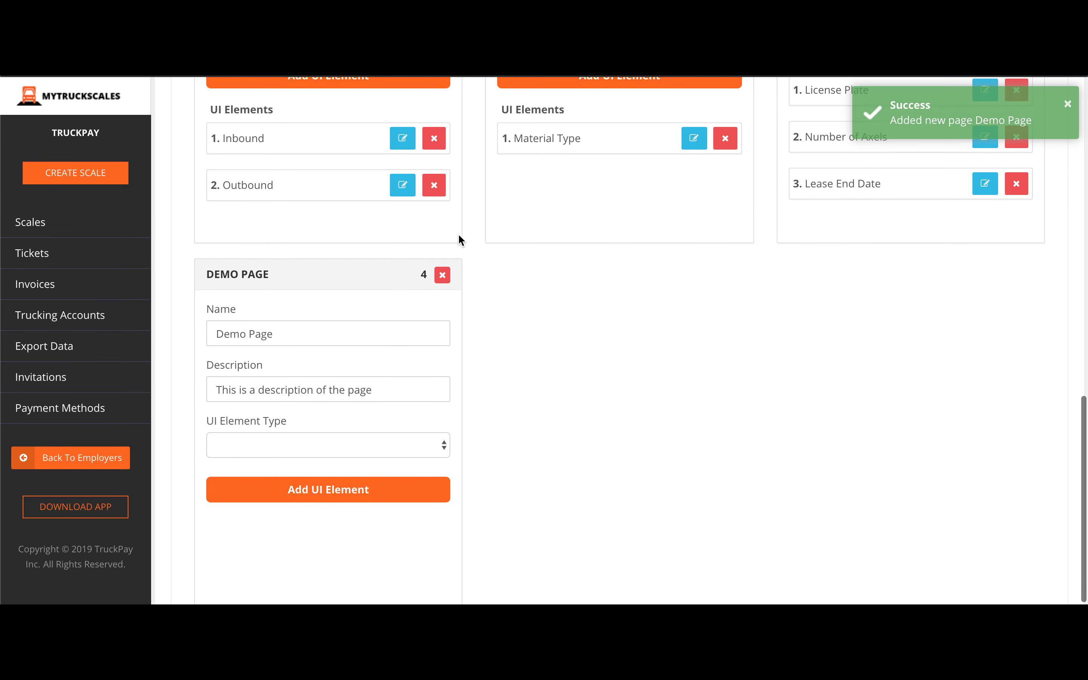
Try Button, then pick Textfield as the Demo Page's UI element type.
{"action": "left_click", "coordinate": [398, 442]}
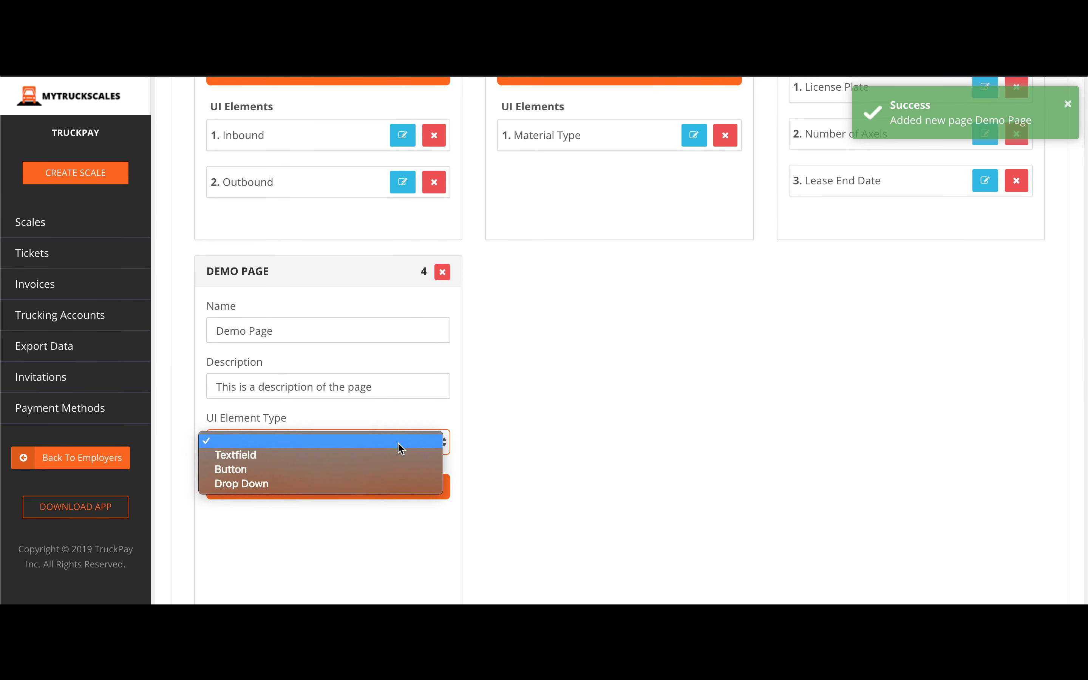
{"action": "left_click", "coordinate": [379, 469]}
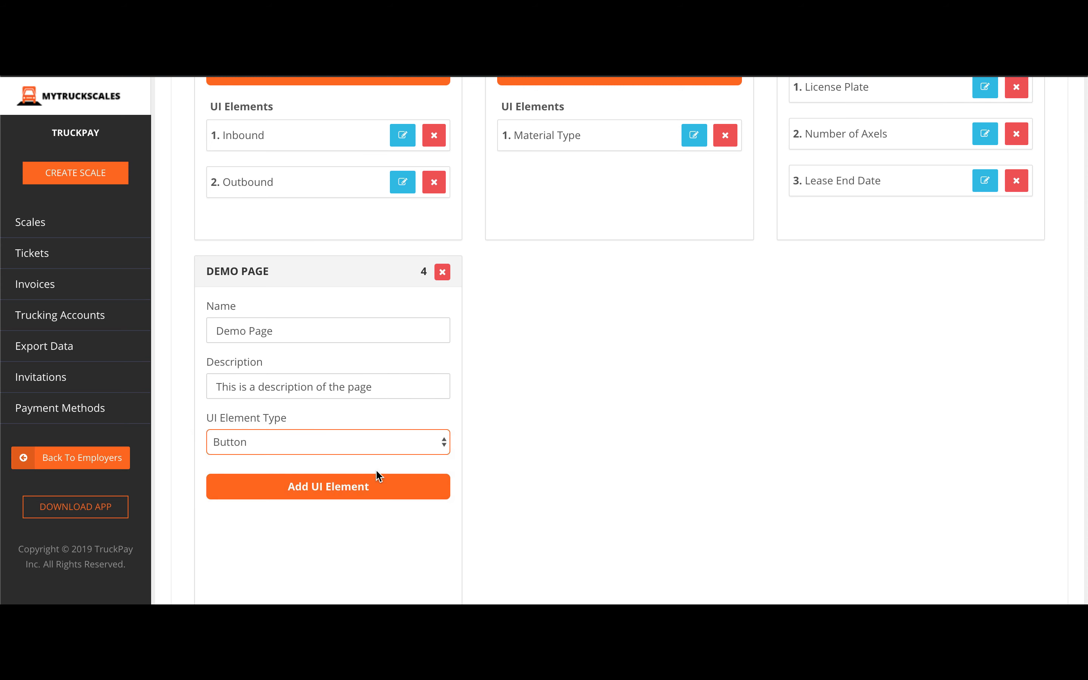
{"action": "left_click", "coordinate": [376, 444]}
{"action": "left_click", "coordinate": [370, 427]}
{"action": "left_click", "coordinate": [364, 452]}
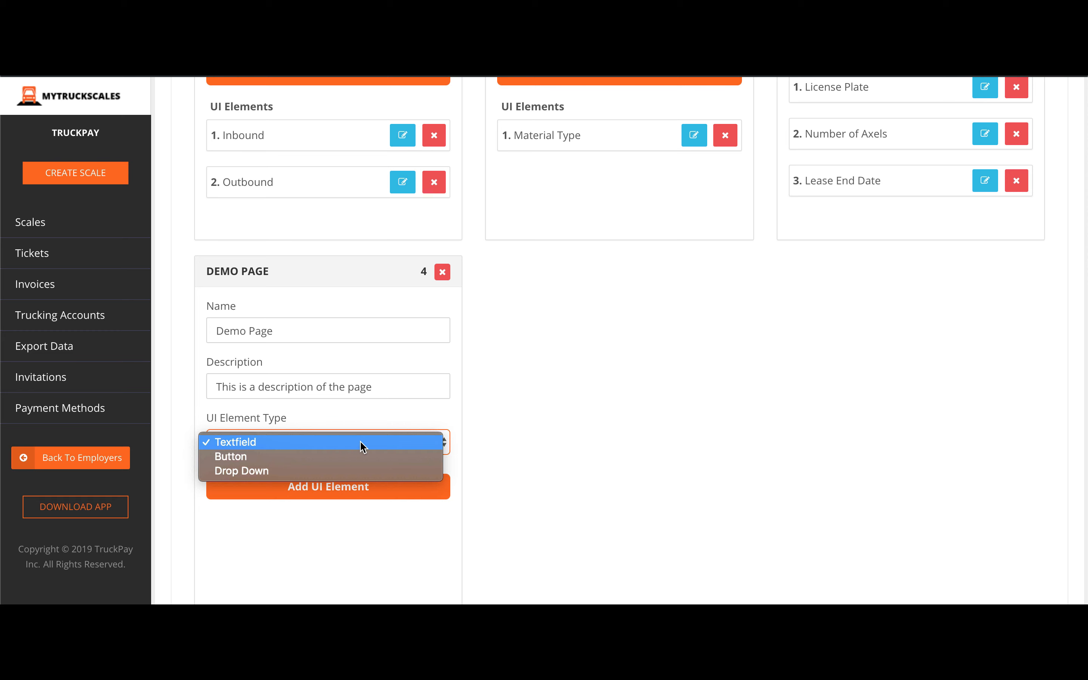
Draft a Decimal - Unrestricted Value Limits textfield element, then discard it unsaved.
{"action": "left_click", "coordinate": [362, 444]}
{"action": "left_click", "coordinate": [355, 493]}
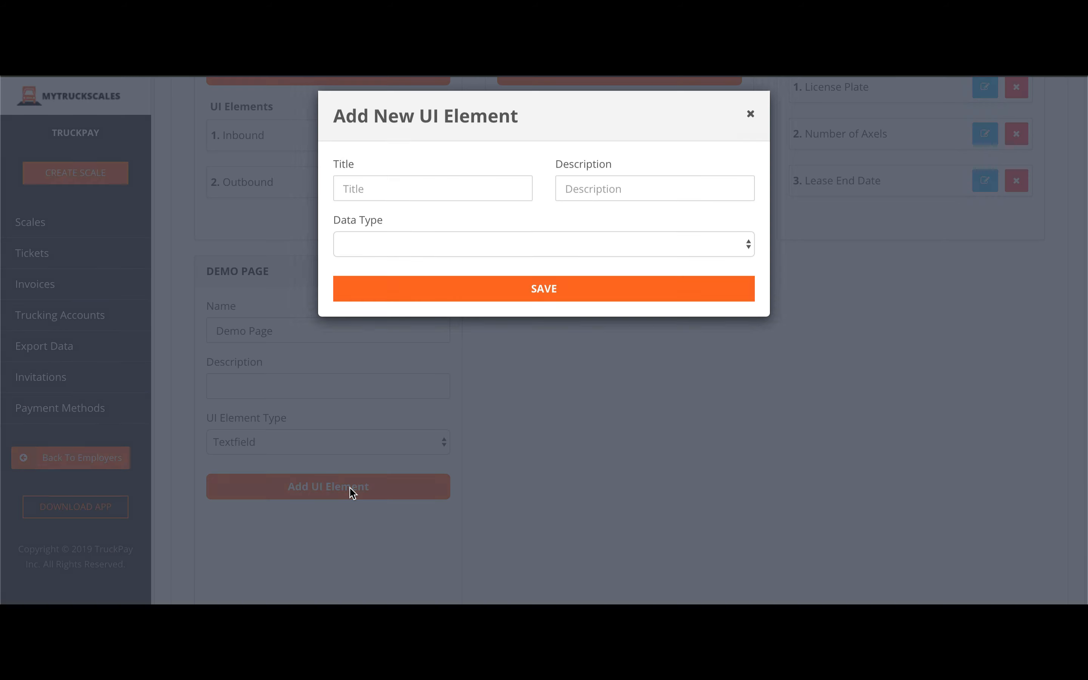
{"action": "left_click", "coordinate": [442, 255]}
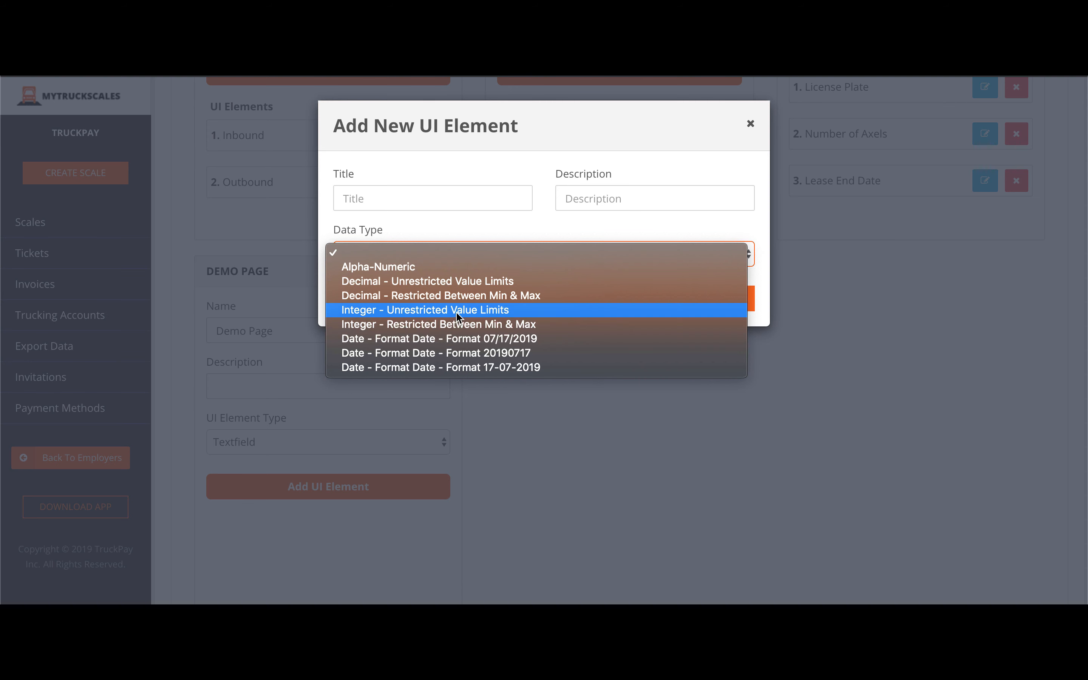
{"action": "left_click", "coordinate": [471, 284]}
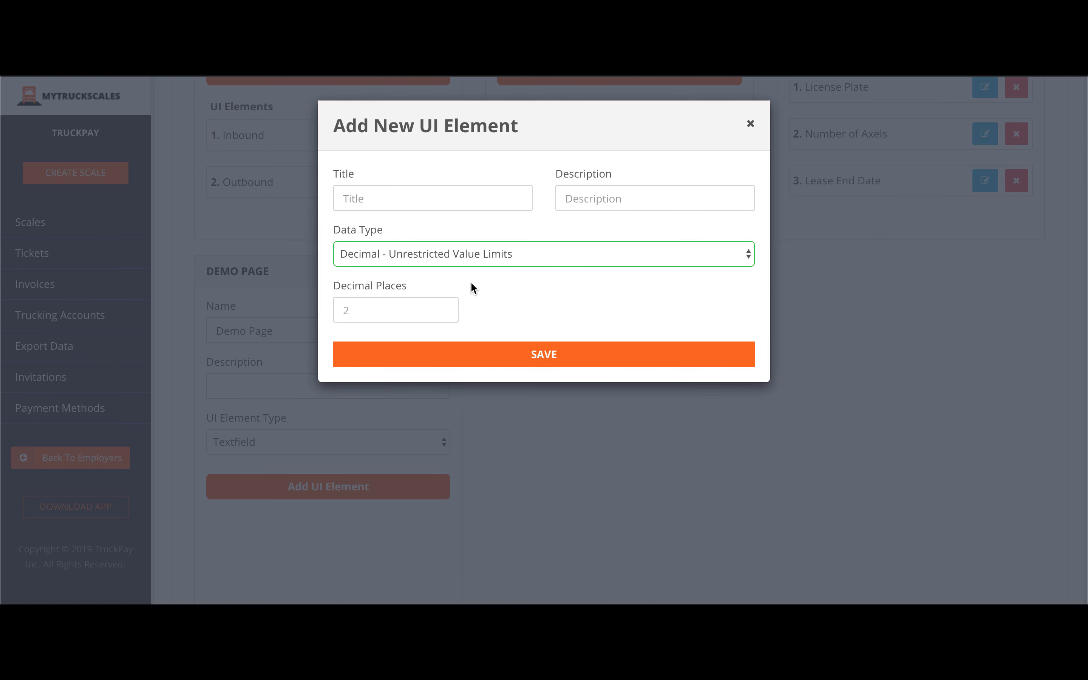
{"action": "left_click", "coordinate": [750, 124]}
Switch the element type to Button and discard a drafted button element.
{"action": "left_click", "coordinate": [252, 449]}
{"action": "left_click", "coordinate": [250, 456]}
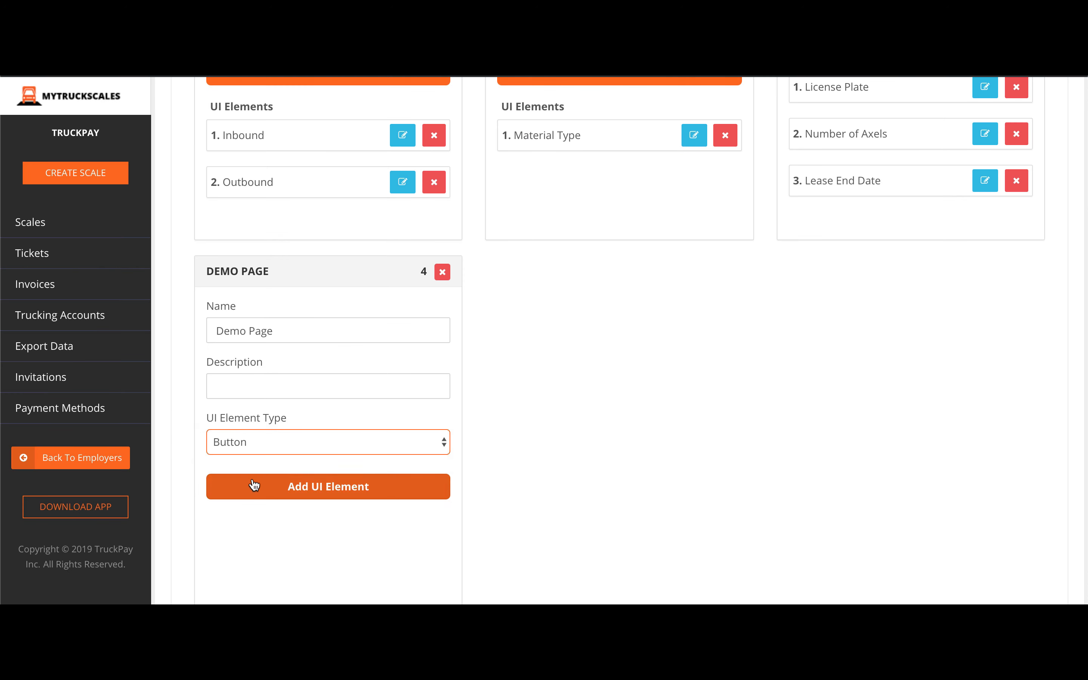
{"action": "left_click", "coordinate": [291, 489]}
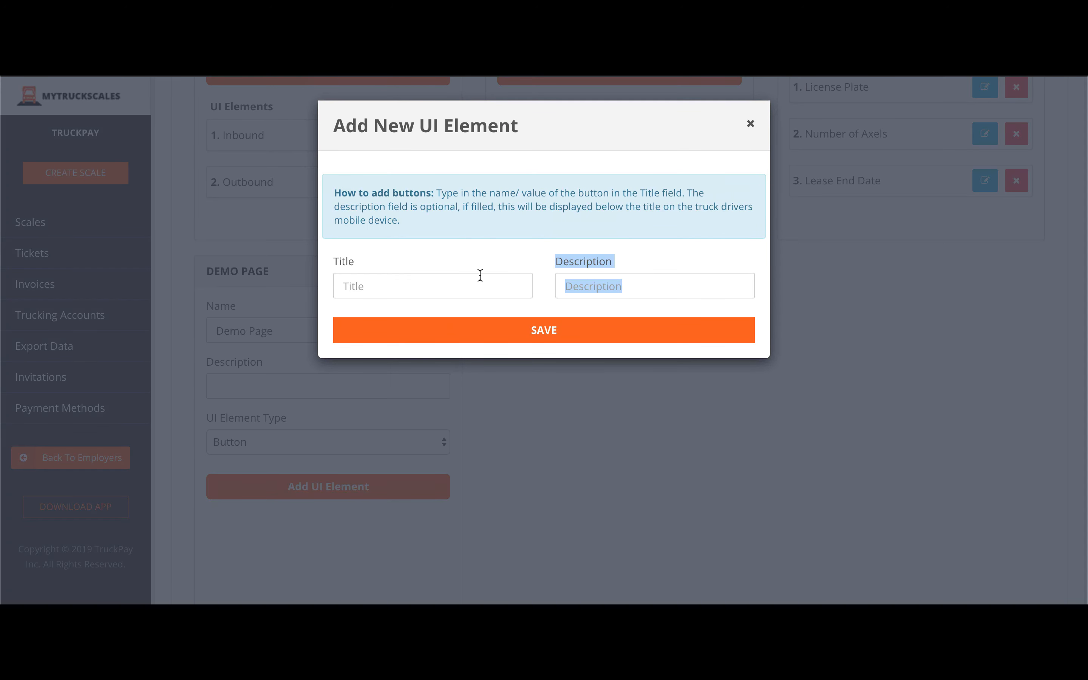
{"action": "left_click", "coordinate": [625, 284]}
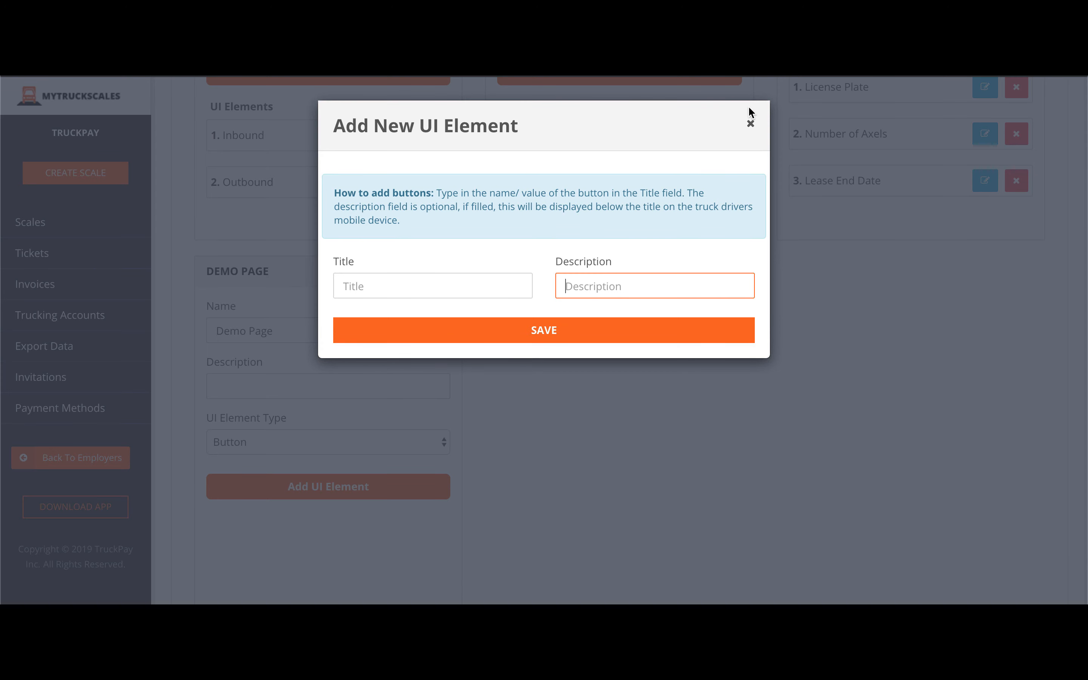
{"action": "left_click", "coordinate": [752, 126]}
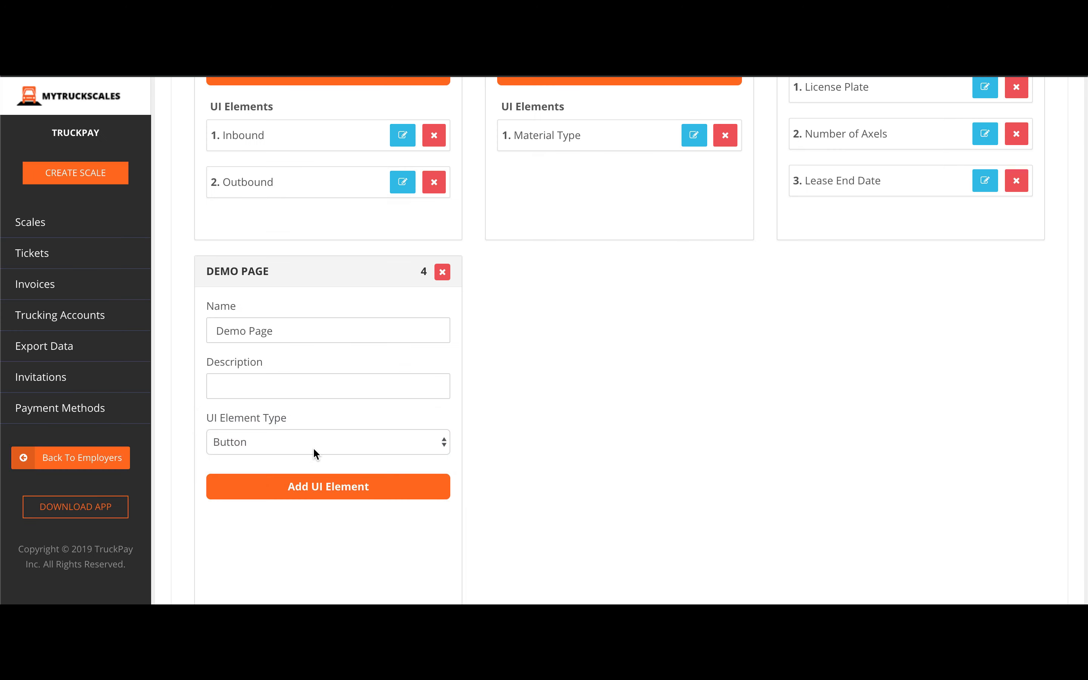
Switch to Drop Down, append ',AnotherApp' to the value list, preview it, and discard unsaved.
{"action": "left_click", "coordinate": [313, 447]}
{"action": "left_click", "coordinate": [311, 457]}
{"action": "left_click", "coordinate": [310, 486]}
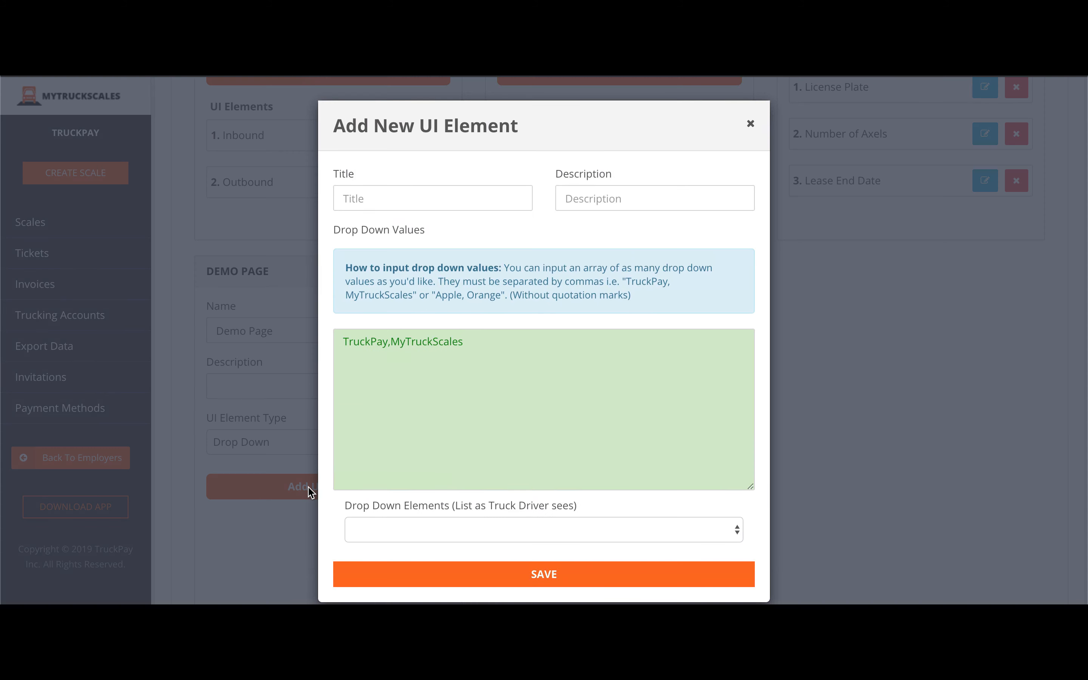
{"action": "left_click", "coordinate": [431, 535]}
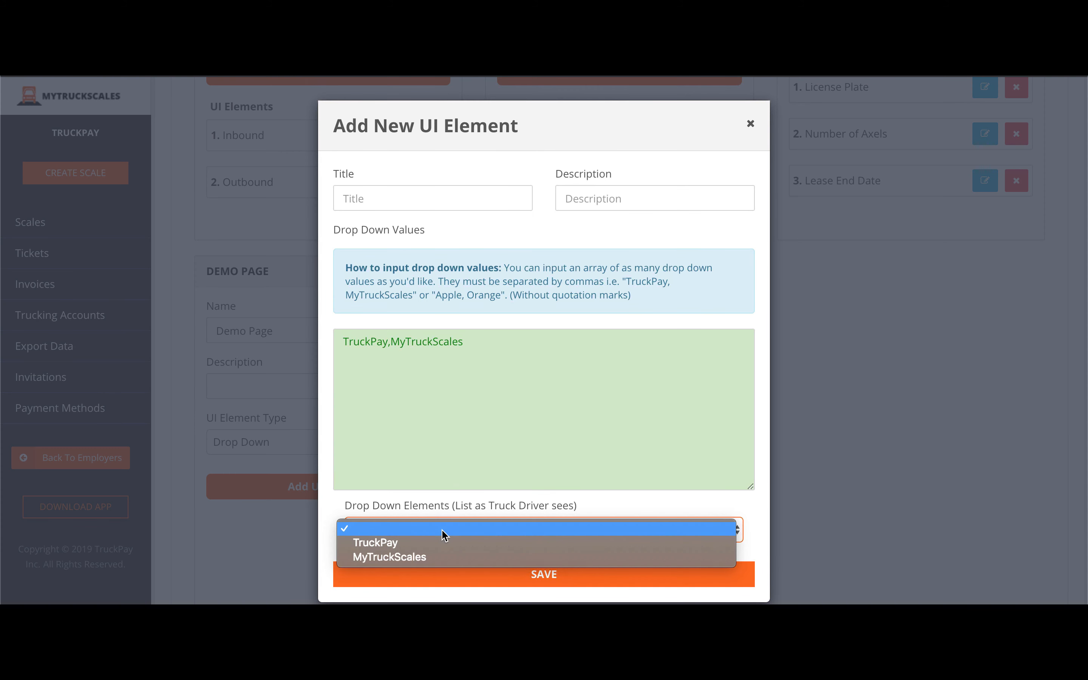
{"action": "left_click", "coordinate": [510, 361]}
{"action": "type", "text": ","}
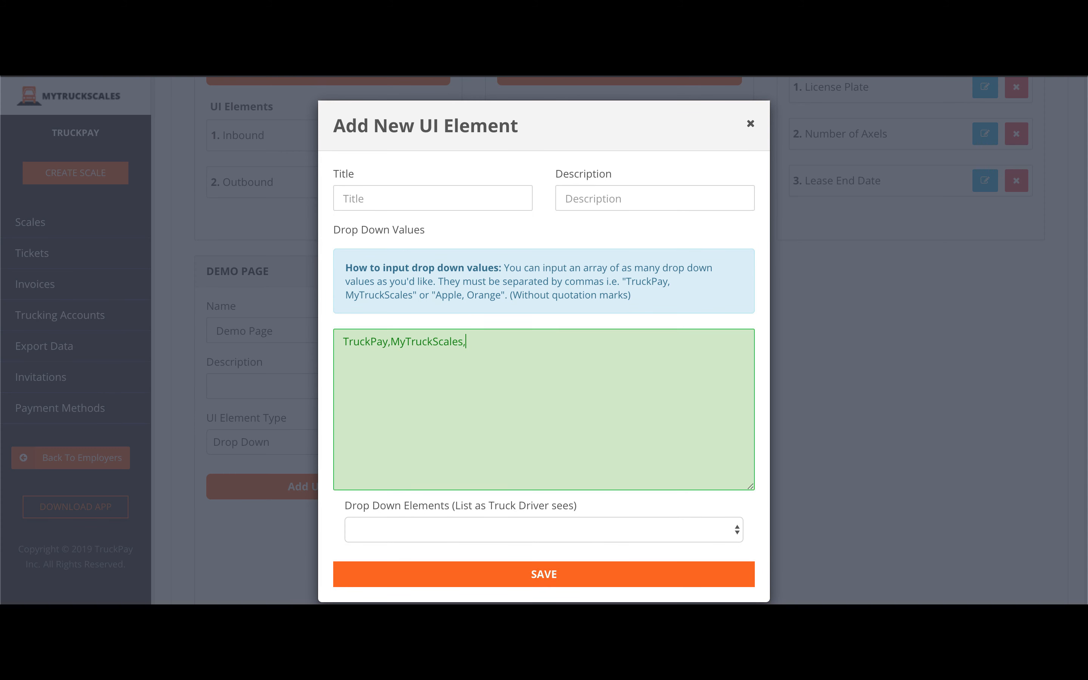
{"action": "type", "text": "AnotherApp"}
{"action": "left_click", "coordinate": [409, 527]}
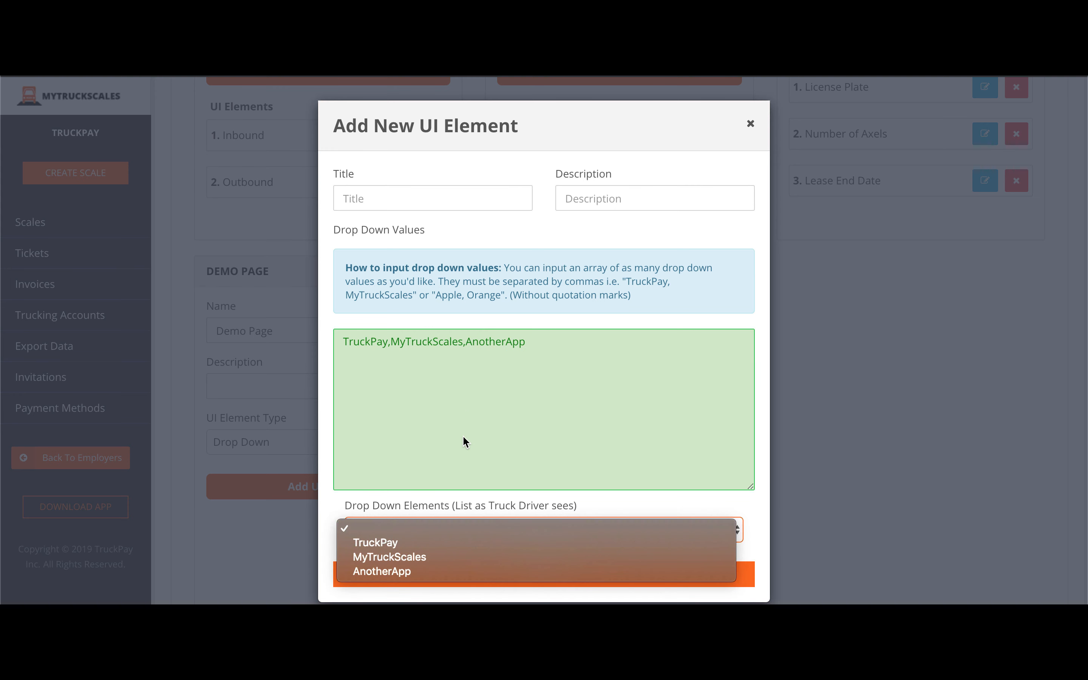
{"action": "left_click", "coordinate": [468, 434]}
{"action": "left_click", "coordinate": [748, 126]}
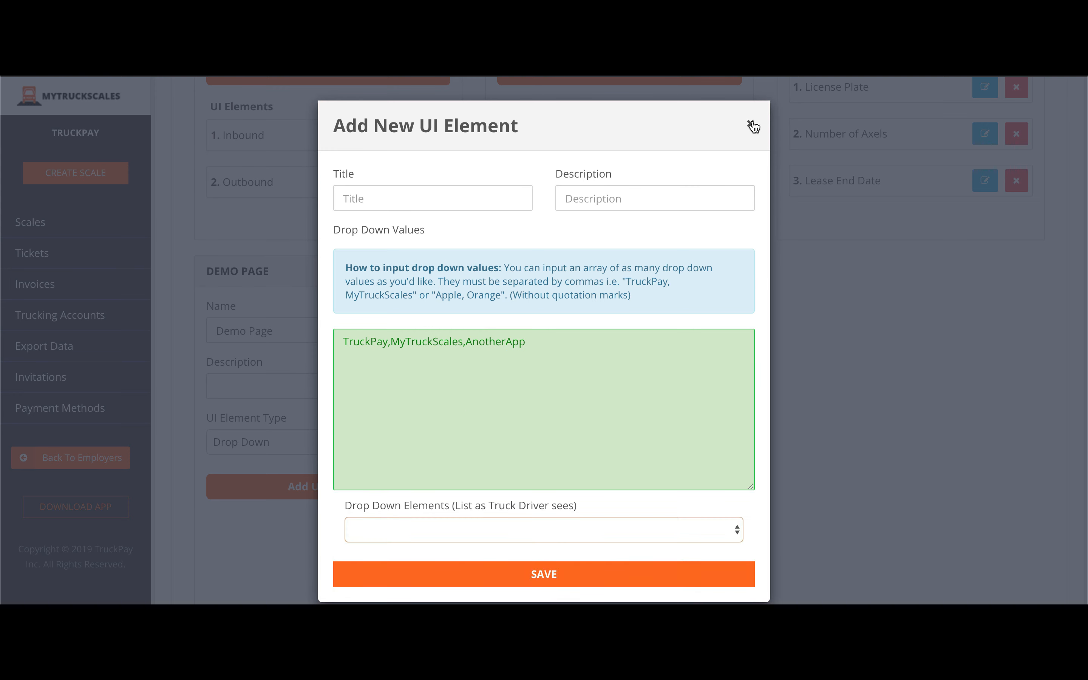
Delete the Demo Page, then drag Vehicle Information into the first page slot.
{"action": "left_click", "coordinate": [442, 272]}
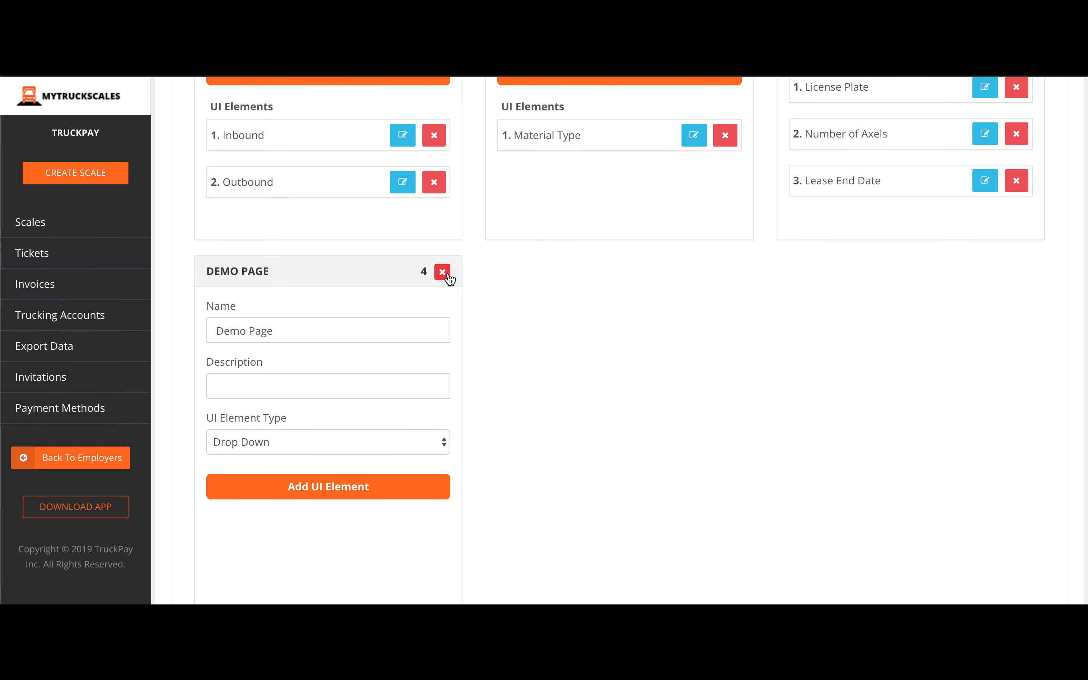
{"action": "left_click", "coordinate": [620, 190]}
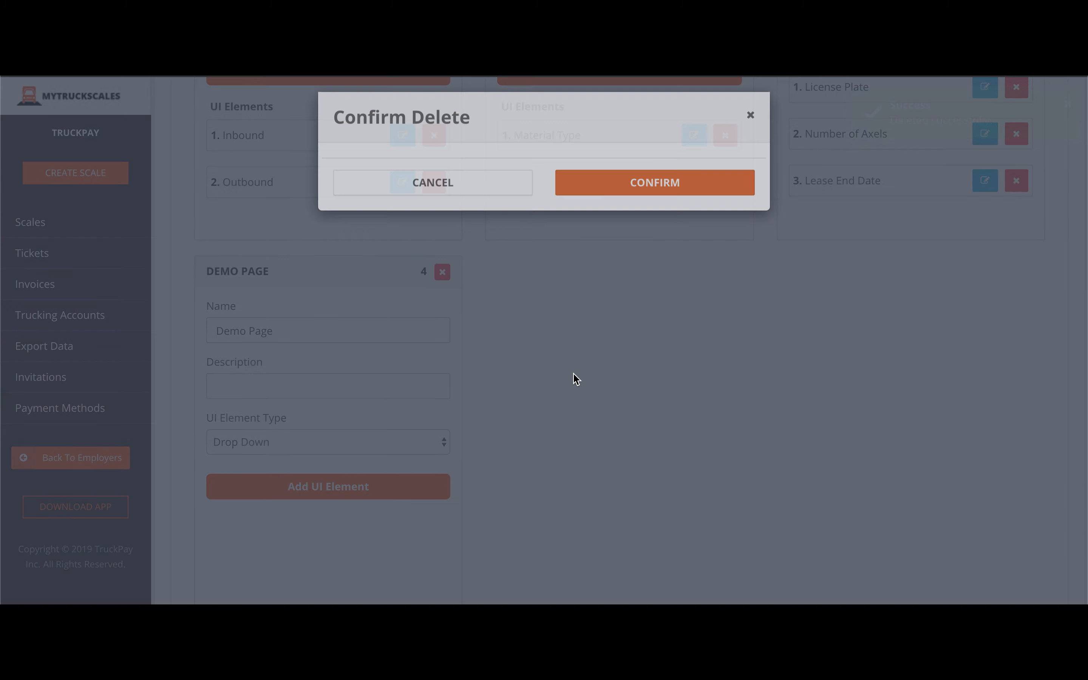
{"action": "scroll", "coordinate": [575, 374], "scroll_direction": "up", "scroll_amount": 3}
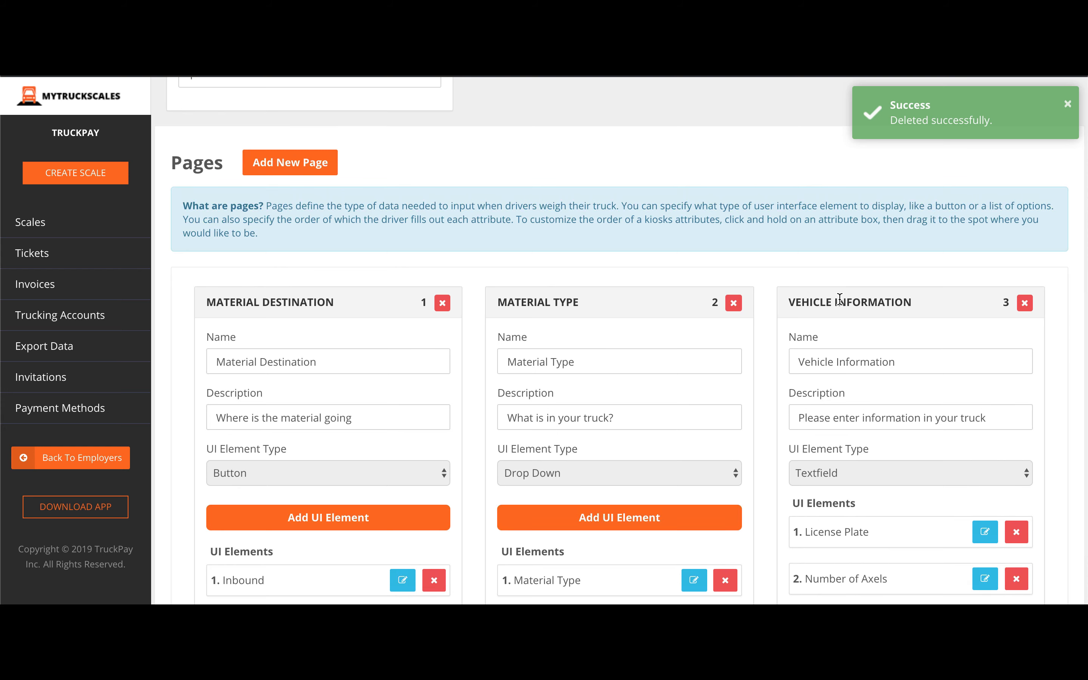
{"action": "left_click_drag", "start_coordinate": [837, 302], "coordinate": [260, 310]}
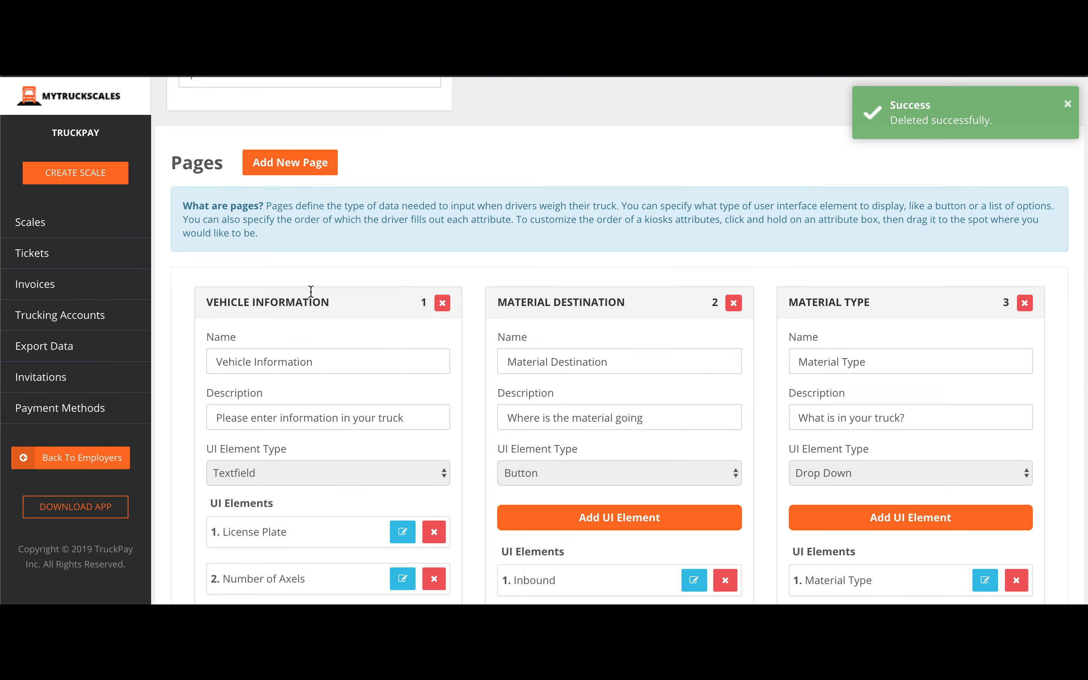
{"action": "scroll", "coordinate": [475, 261], "scroll_direction": "down", "scroll_amount": 2}
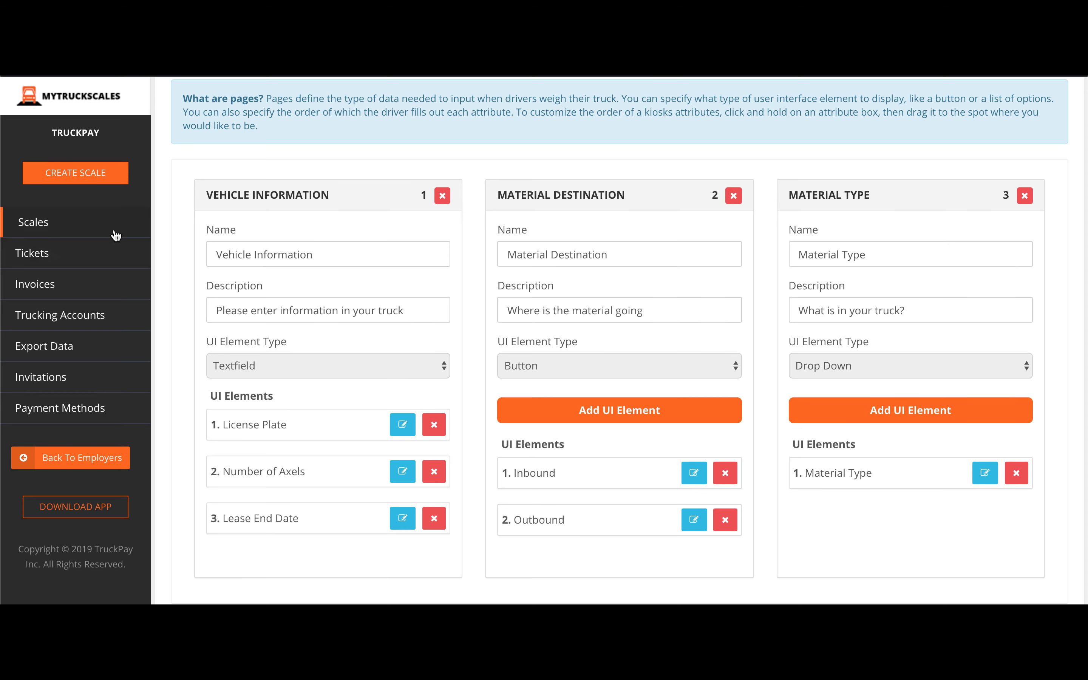
Open Scale Tickets, expand the sixth Tenafly Scale ticket to review its details, then collapse it.
{"action": "left_click", "coordinate": [87, 260]}
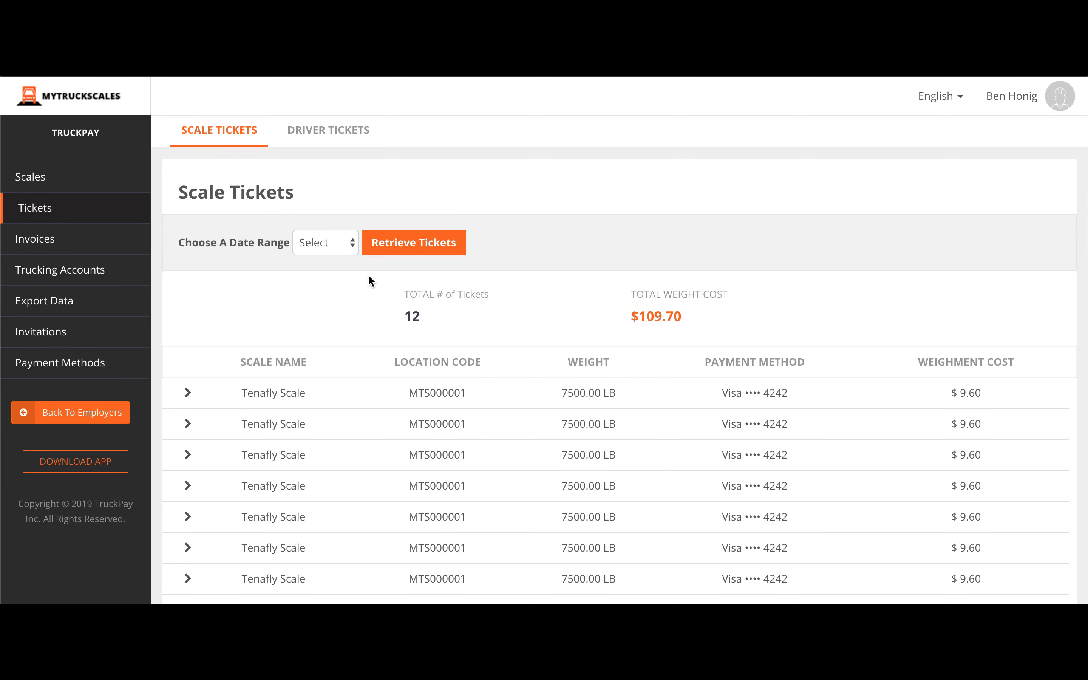
{"action": "scroll", "coordinate": [369, 277], "scroll_direction": "down", "scroll_amount": 3}
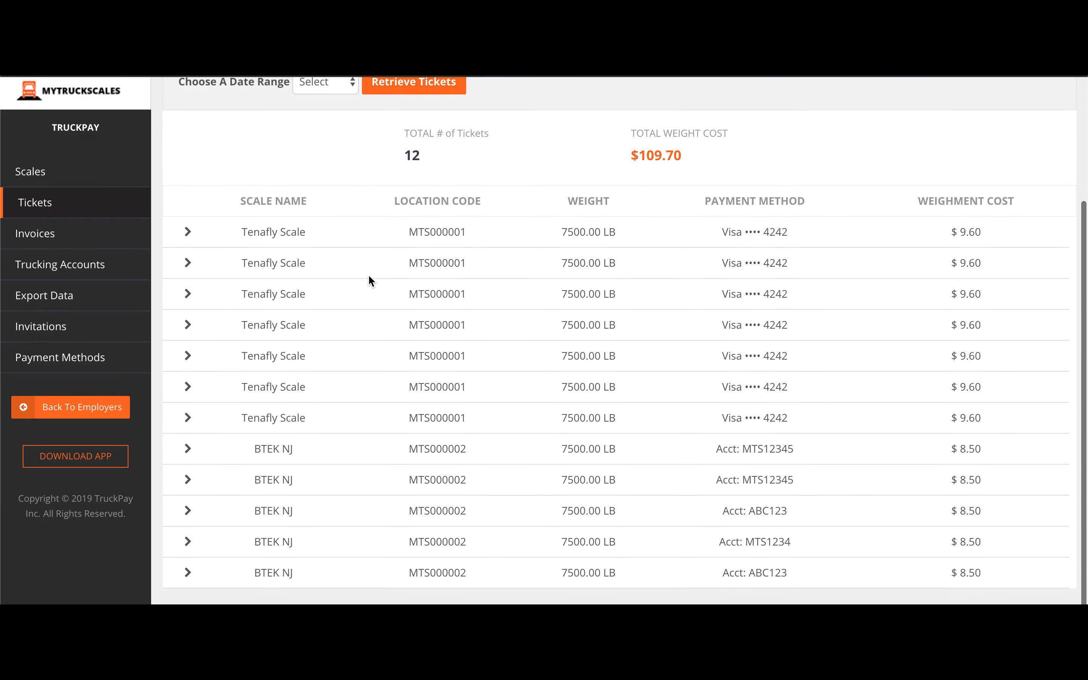
{"action": "scroll", "coordinate": [369, 276], "scroll_direction": "up", "scroll_amount": 2}
{"action": "scroll", "coordinate": [368, 276], "scroll_direction": "down", "scroll_amount": 3}
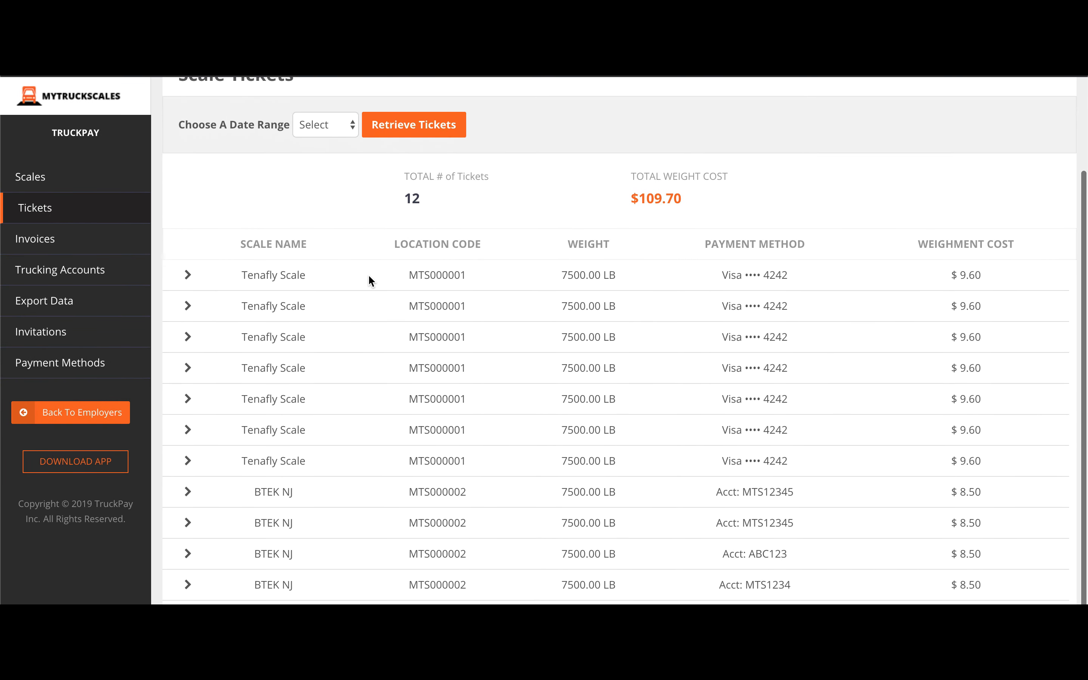
{"action": "left_click", "coordinate": [187, 401]}
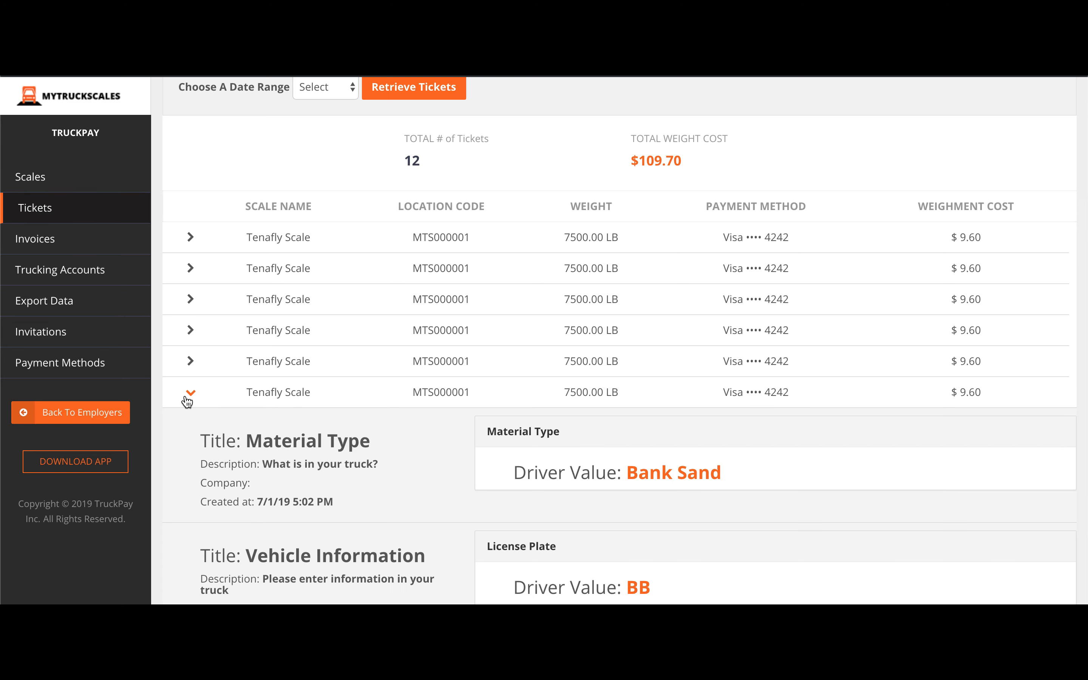
{"action": "scroll", "coordinate": [268, 414], "scroll_direction": "down", "scroll_amount": 5}
{"action": "scroll", "coordinate": [268, 416], "scroll_direction": "down", "scroll_amount": 7}
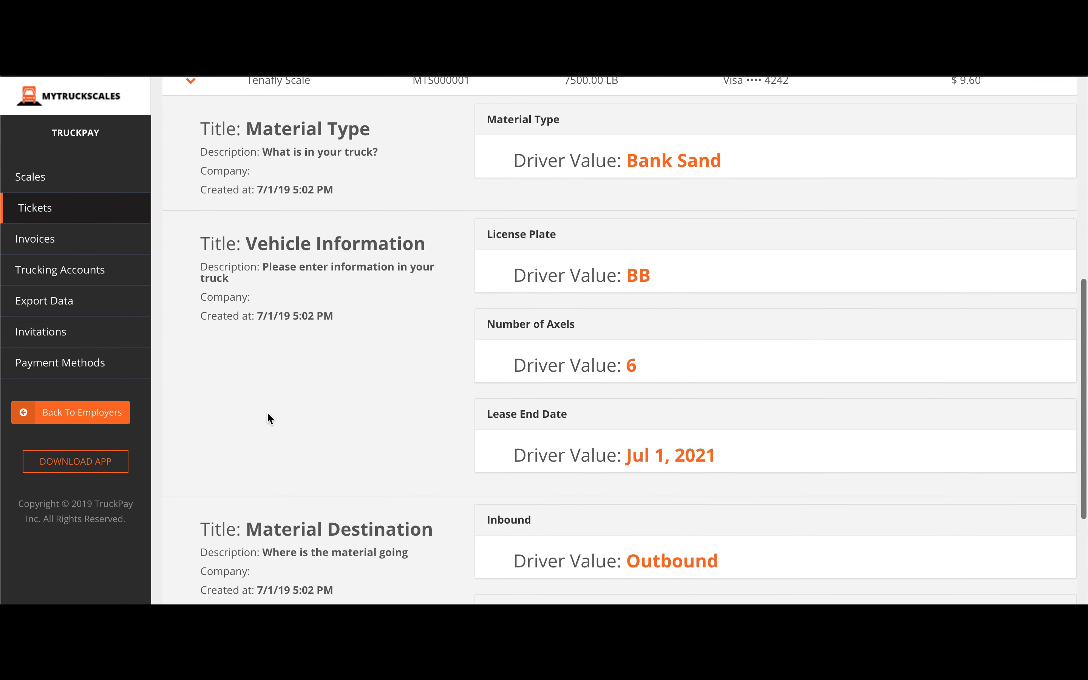
{"action": "scroll", "coordinate": [267, 413], "scroll_direction": "up", "scroll_amount": 9}
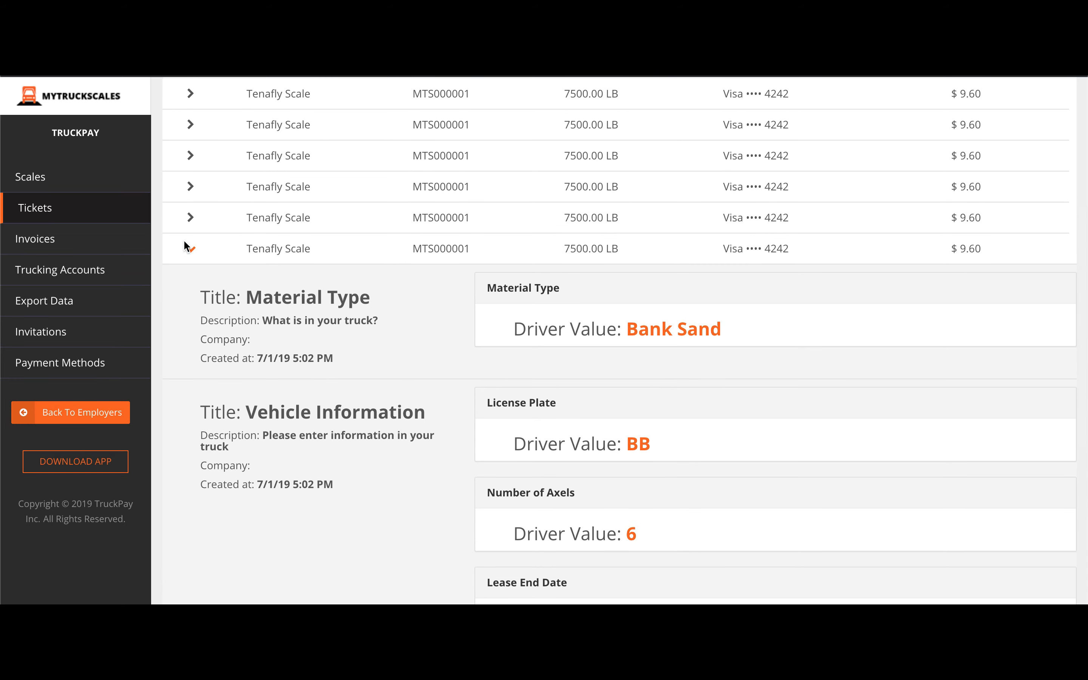
{"action": "left_click", "coordinate": [188, 247]}
{"action": "scroll", "coordinate": [317, 171], "scroll_direction": "up", "scroll_amount": 3}
Change the ticket date range to Monthly, after briefly choosing Custom.
{"action": "left_click", "coordinate": [315, 199]}
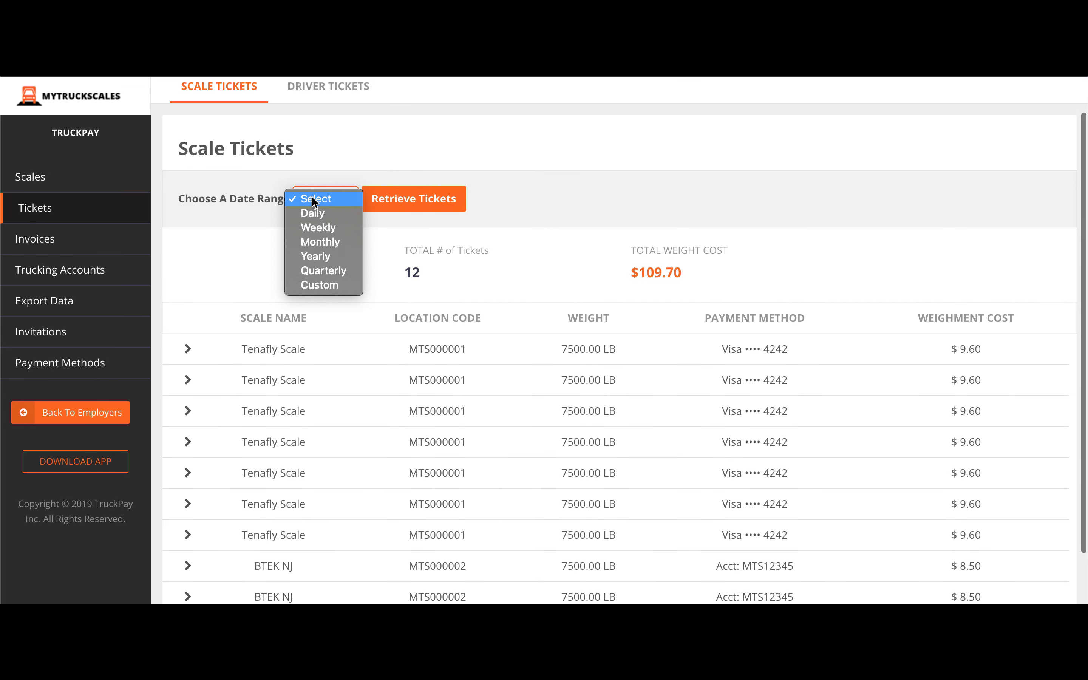
{"action": "left_click", "coordinate": [316, 281]}
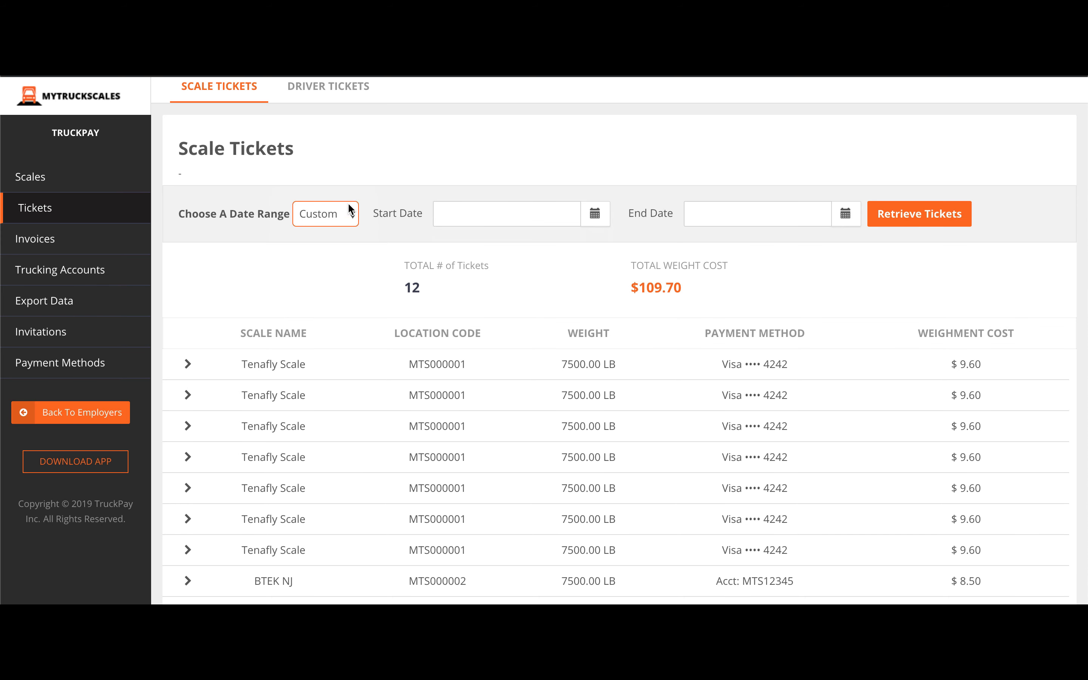
{"action": "left_click", "coordinate": [340, 216]}
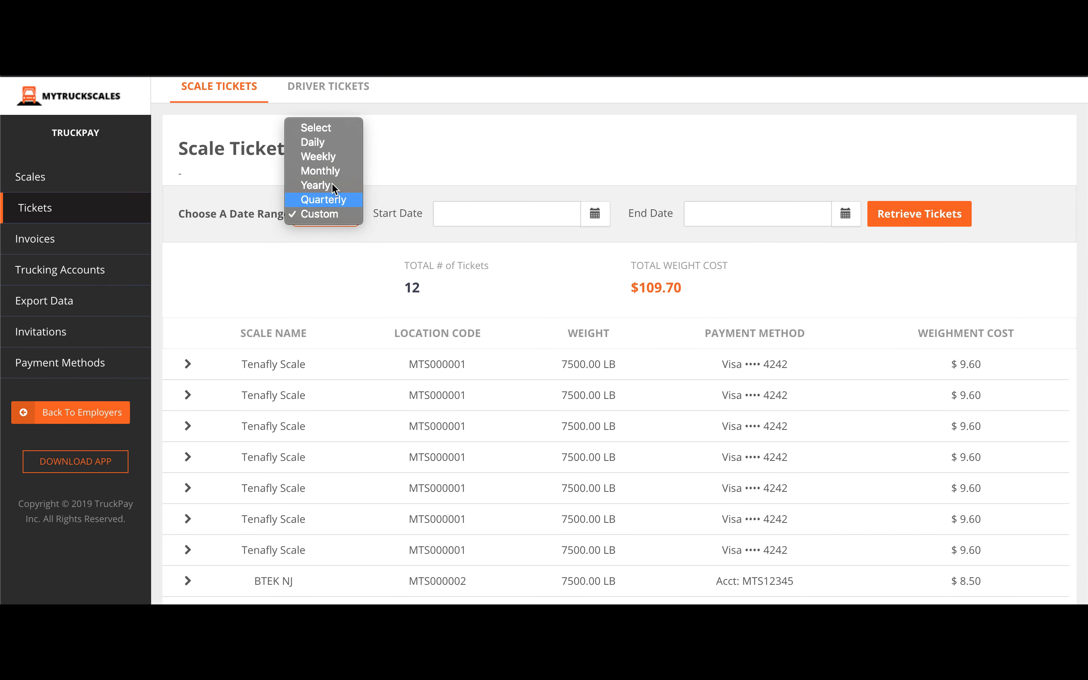
{"action": "left_click", "coordinate": [332, 170]}
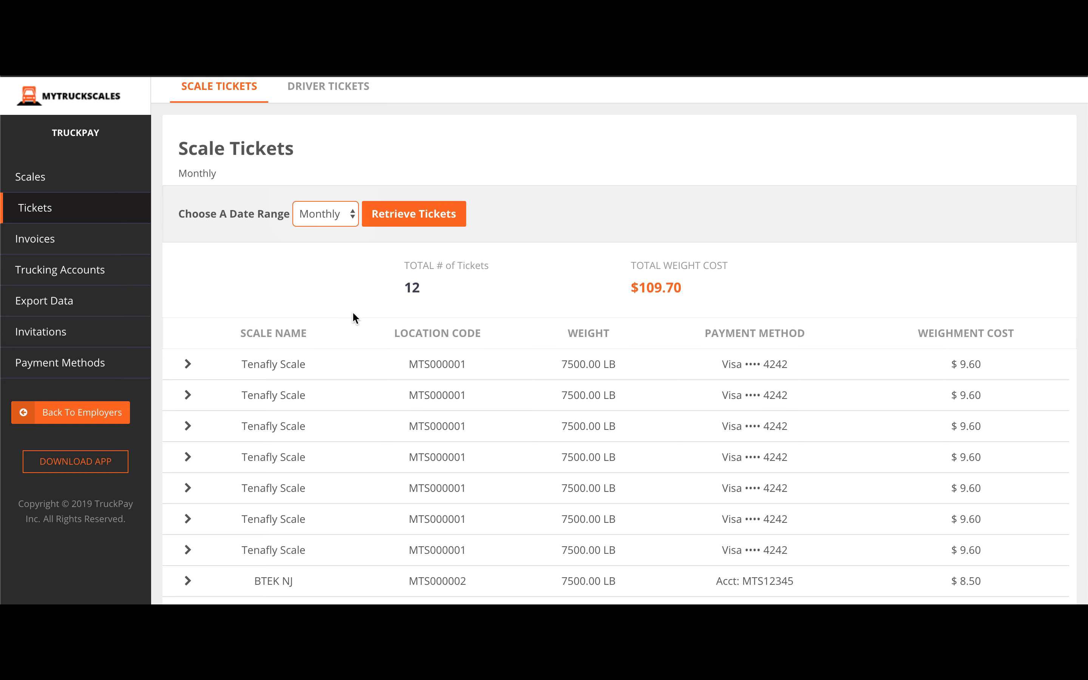
{"action": "scroll", "coordinate": [352, 311], "scroll_direction": "down", "scroll_amount": 3}
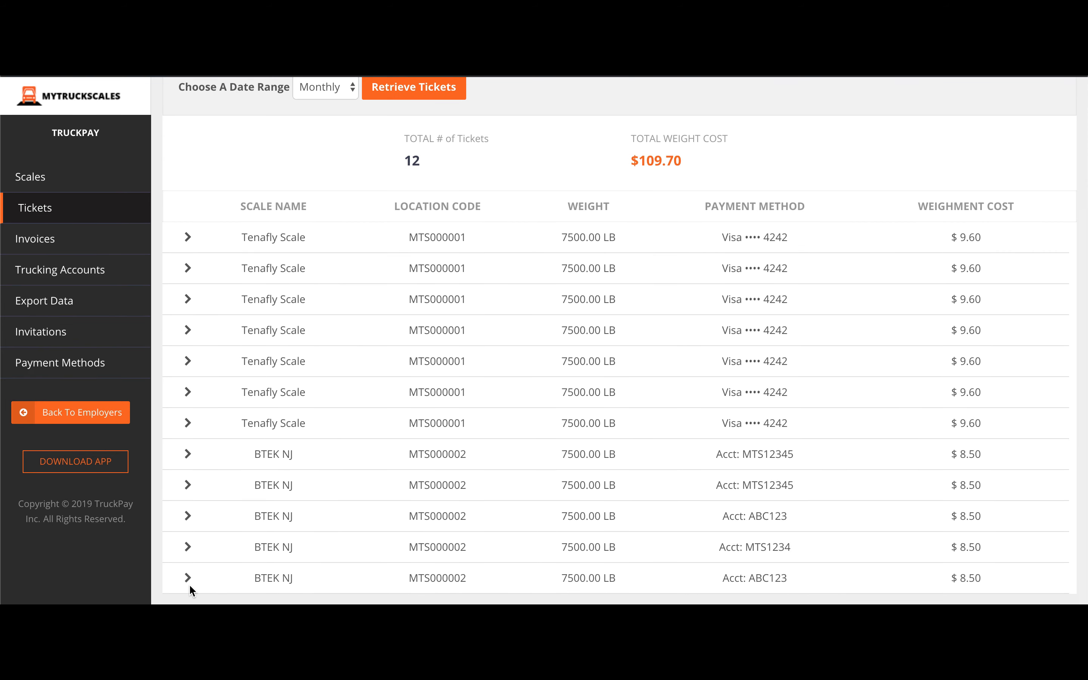
Expand the last and fourth BTEK NJ ticket details, collapse them, then go to Invoices.
{"action": "left_click", "coordinate": [189, 582]}
{"action": "scroll", "coordinate": [296, 533], "scroll_direction": "down", "scroll_amount": 6}
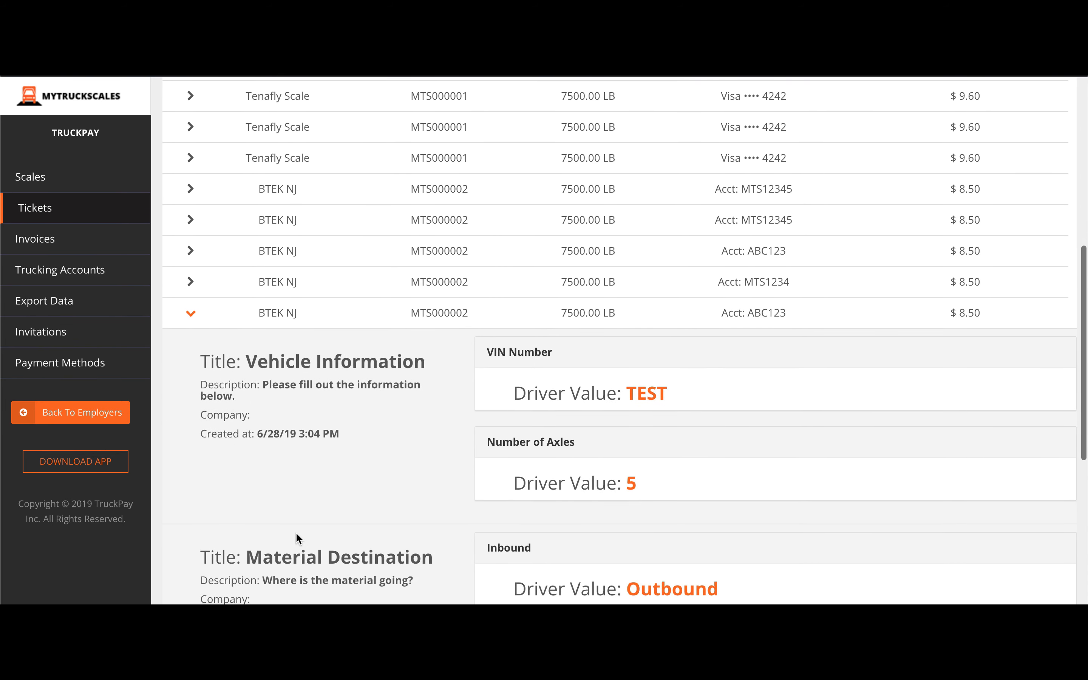
{"action": "scroll", "coordinate": [296, 533], "scroll_direction": "down", "scroll_amount": 10}
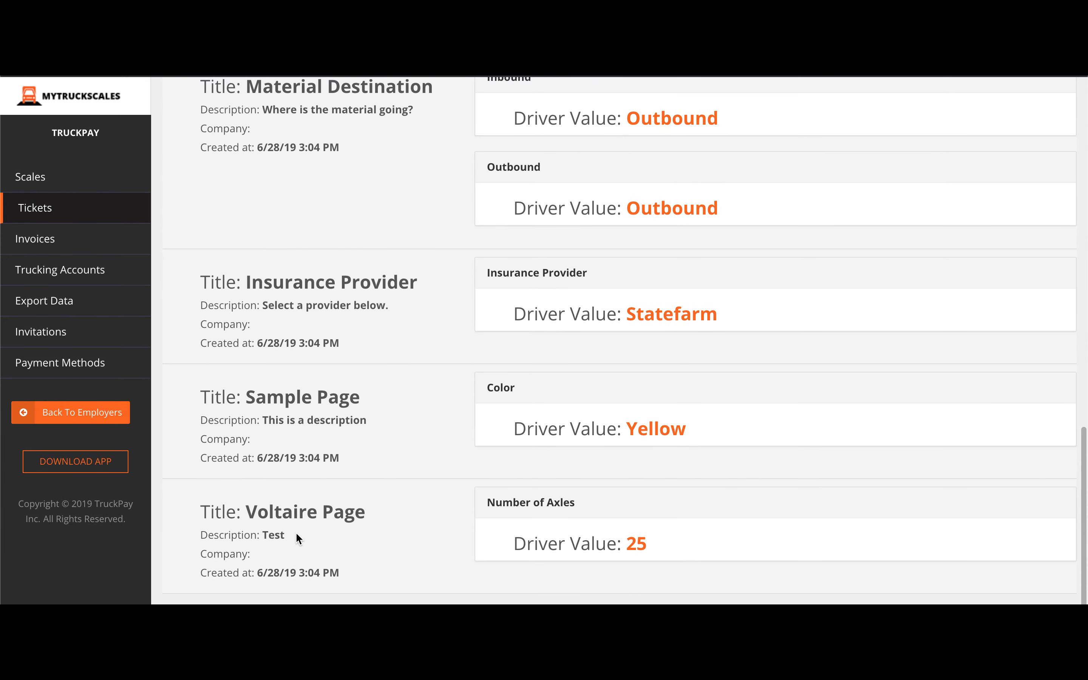
{"action": "scroll", "coordinate": [296, 533], "scroll_direction": "up", "scroll_amount": 14}
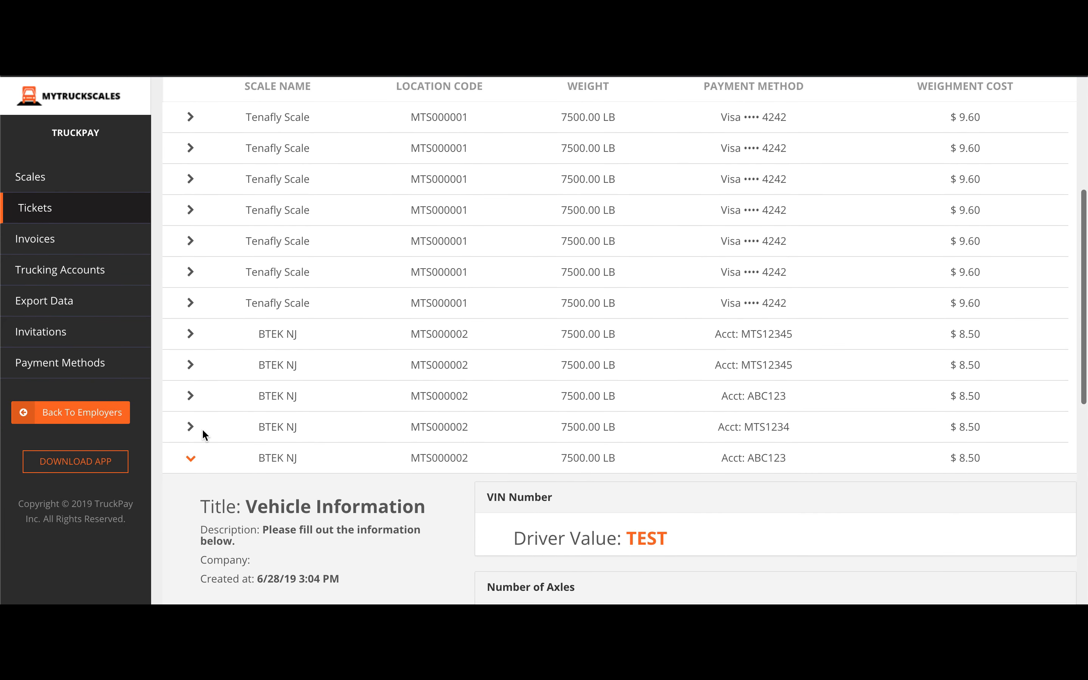
{"action": "left_click", "coordinate": [193, 427]}
{"action": "scroll", "coordinate": [420, 496], "scroll_direction": "down", "scroll_amount": 14}
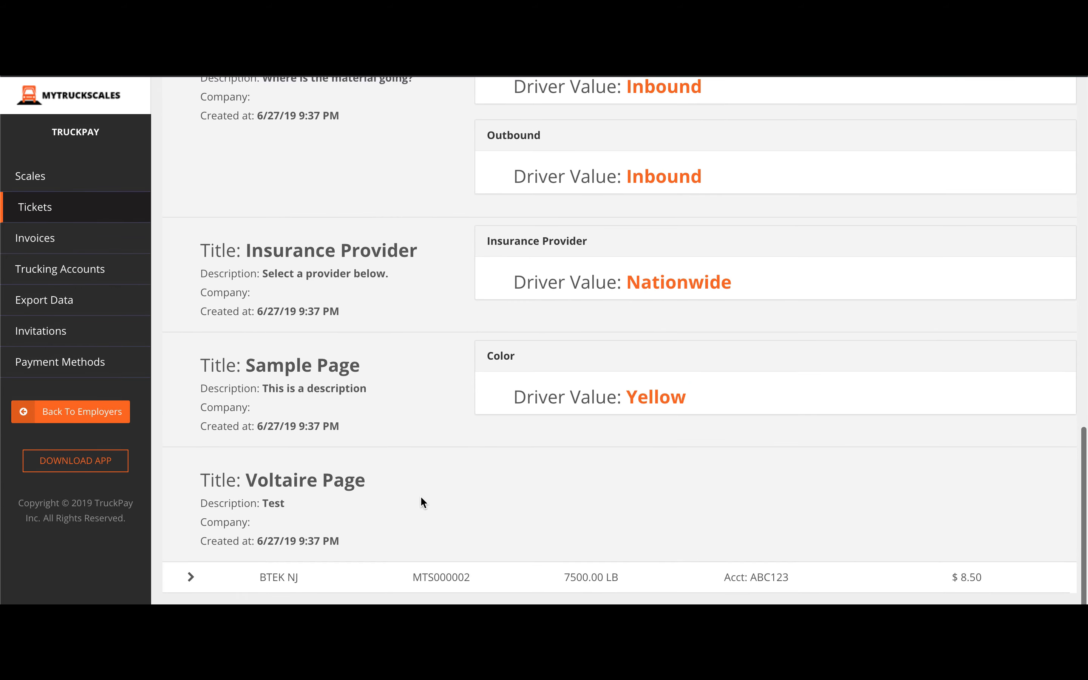
{"action": "scroll", "coordinate": [420, 495], "scroll_direction": "up", "scroll_amount": 14}
{"action": "left_click", "coordinate": [191, 387]}
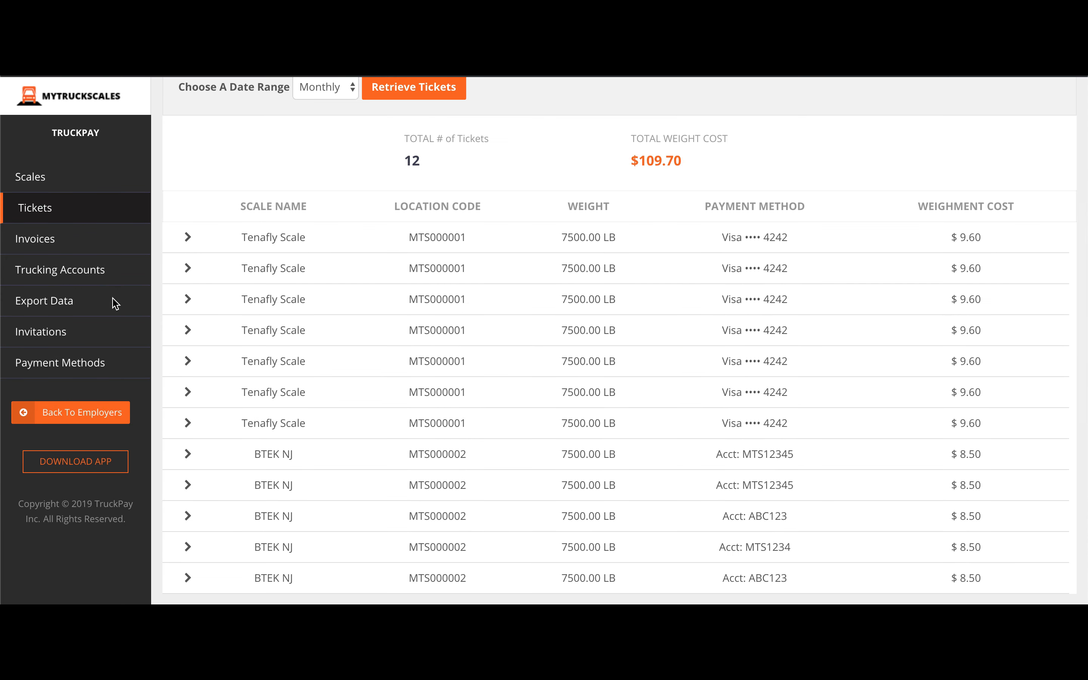
{"action": "left_click", "coordinate": [78, 233]}
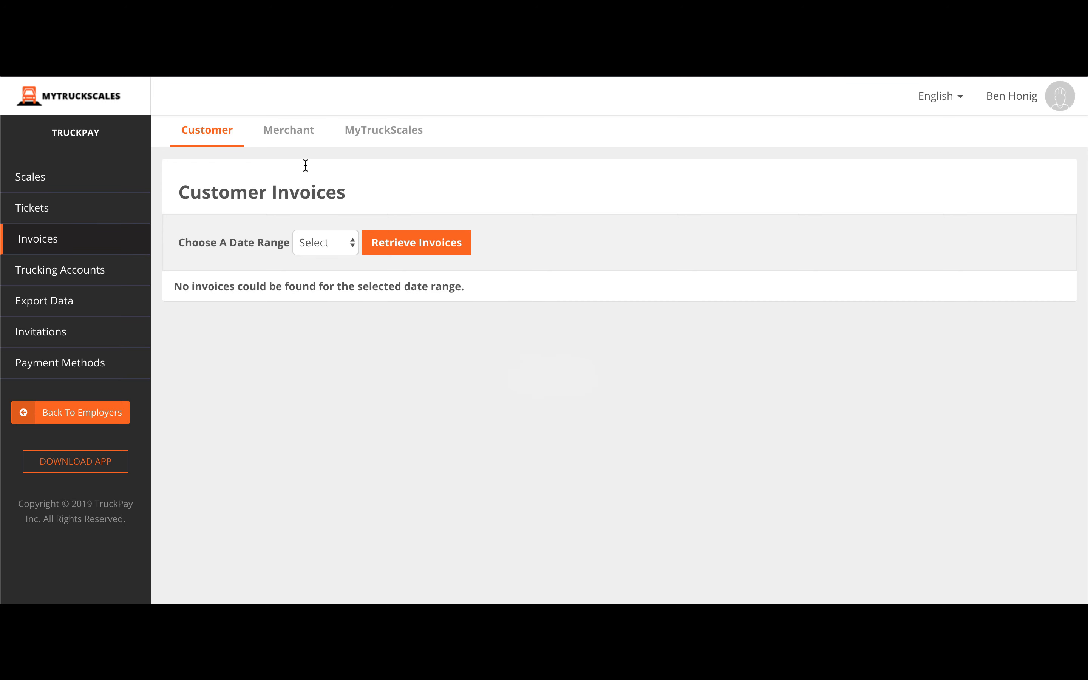
Toggle between Merchant and MyTruckScales invoices, returning to Merchant with the date range unchanged.
{"action": "left_click", "coordinate": [298, 133]}
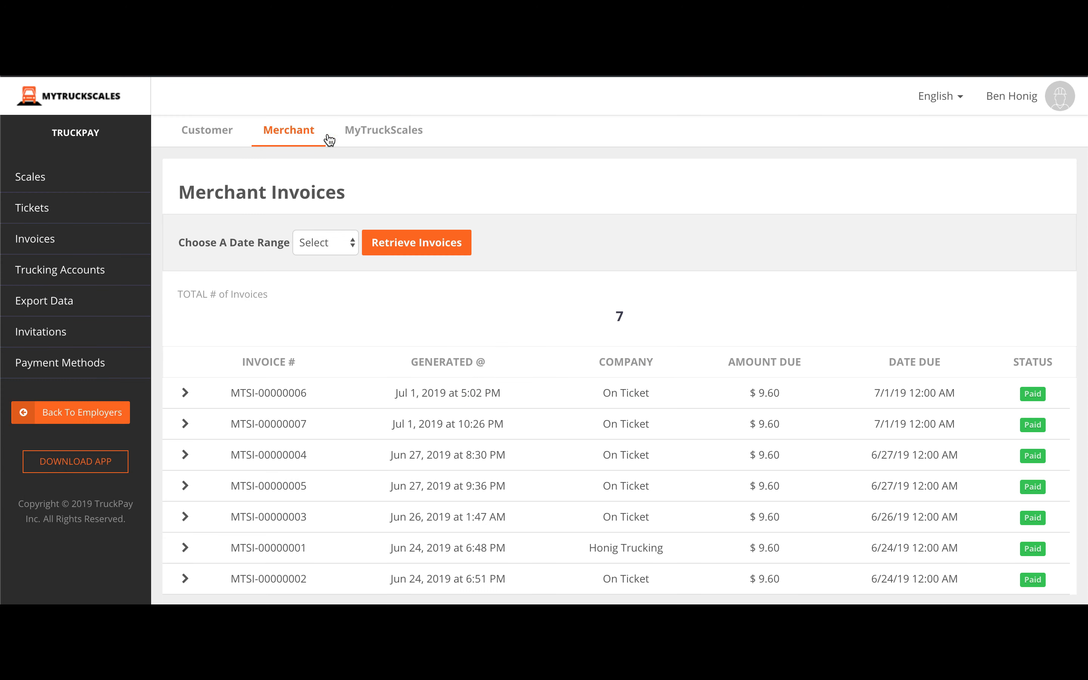
{"action": "left_click", "coordinate": [358, 131]}
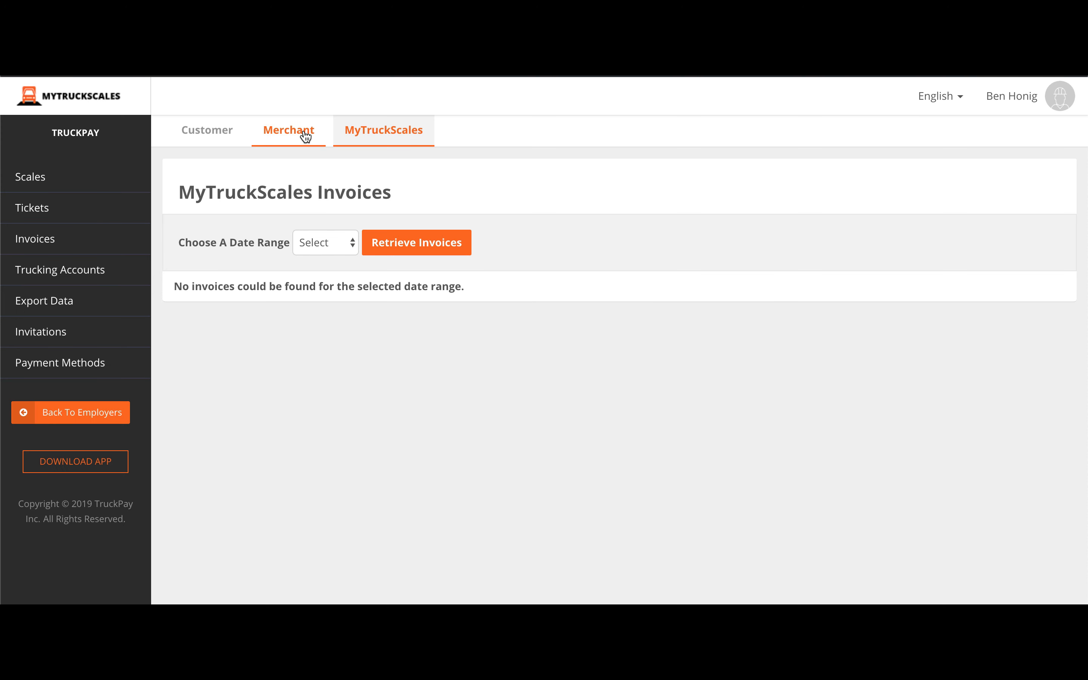
{"action": "left_click", "coordinate": [303, 135]}
{"action": "left_click", "coordinate": [306, 237]}
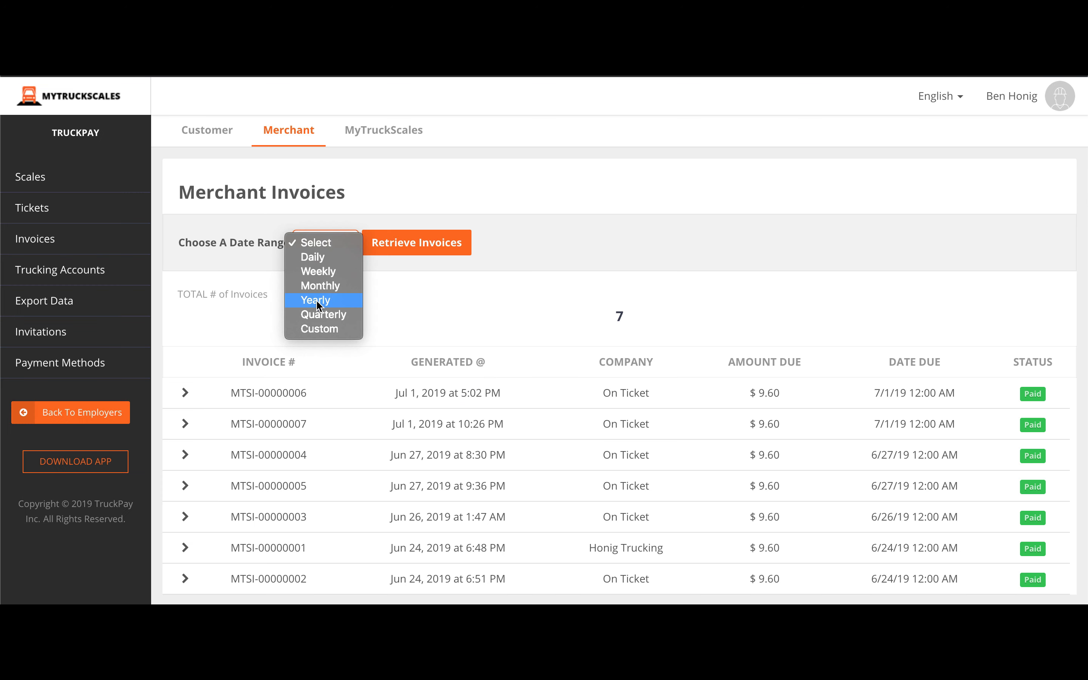
{"action": "left_click", "coordinate": [462, 283]}
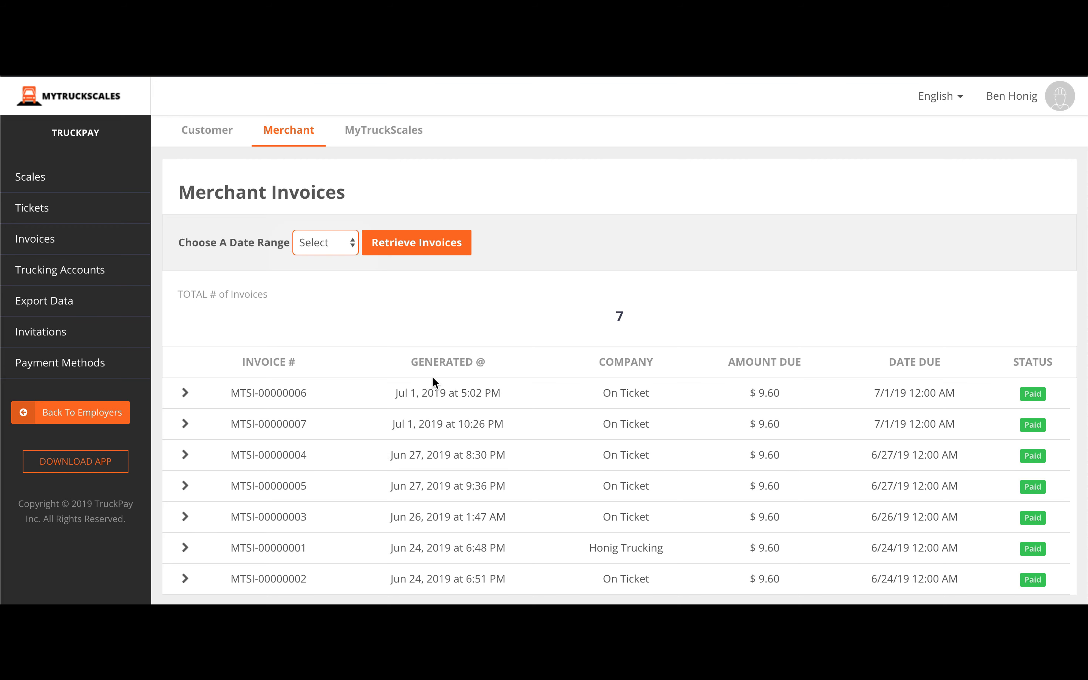
Expand invoice MTSI-00000001, scroll through its tickets, and collapse it again.
{"action": "left_click", "coordinate": [186, 550]}
{"action": "scroll", "coordinate": [400, 482], "scroll_direction": "down", "scroll_amount": 5}
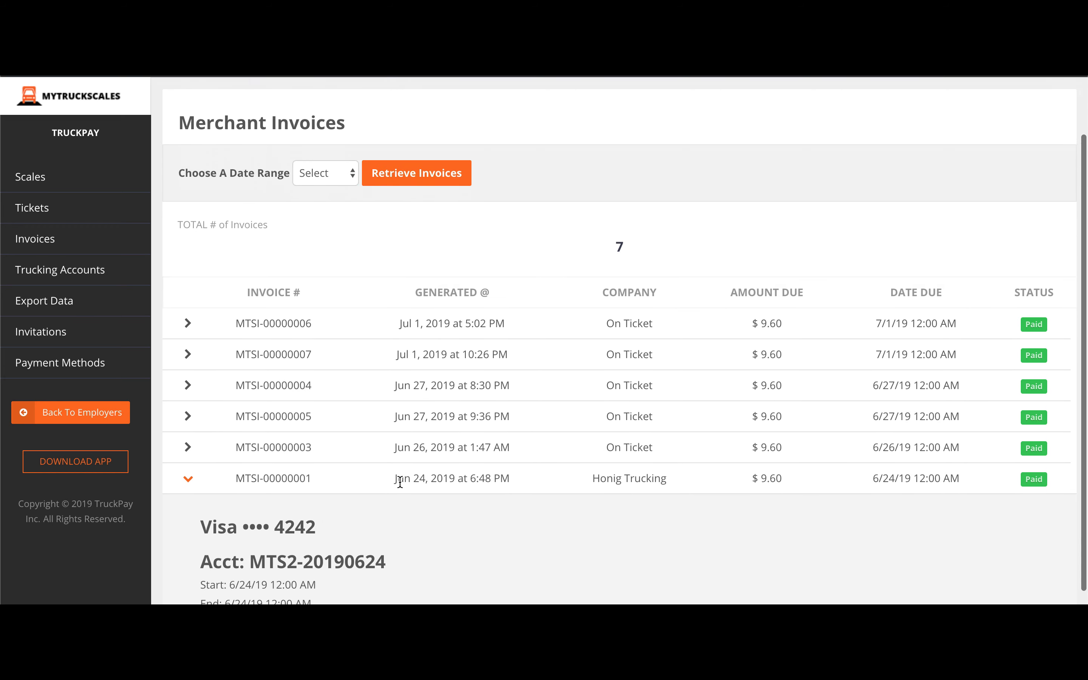
{"action": "scroll", "coordinate": [400, 483], "scroll_direction": "down", "scroll_amount": 5}
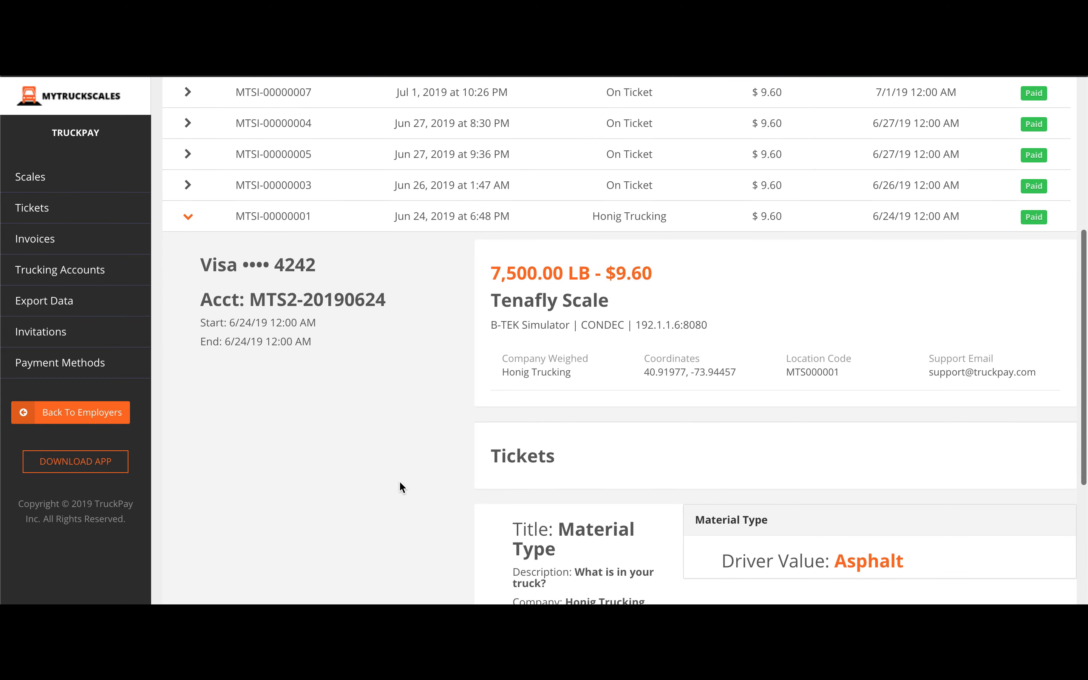
{"action": "scroll", "coordinate": [400, 487], "scroll_direction": "down", "scroll_amount": 4}
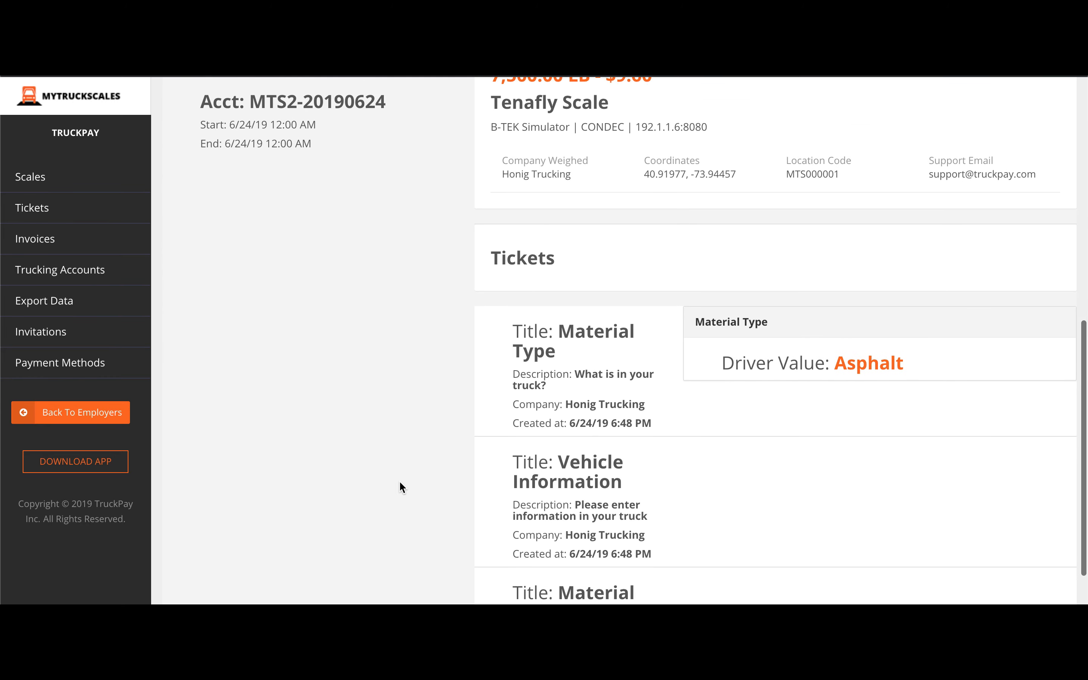
{"action": "scroll", "coordinate": [400, 486], "scroll_direction": "down", "scroll_amount": 2}
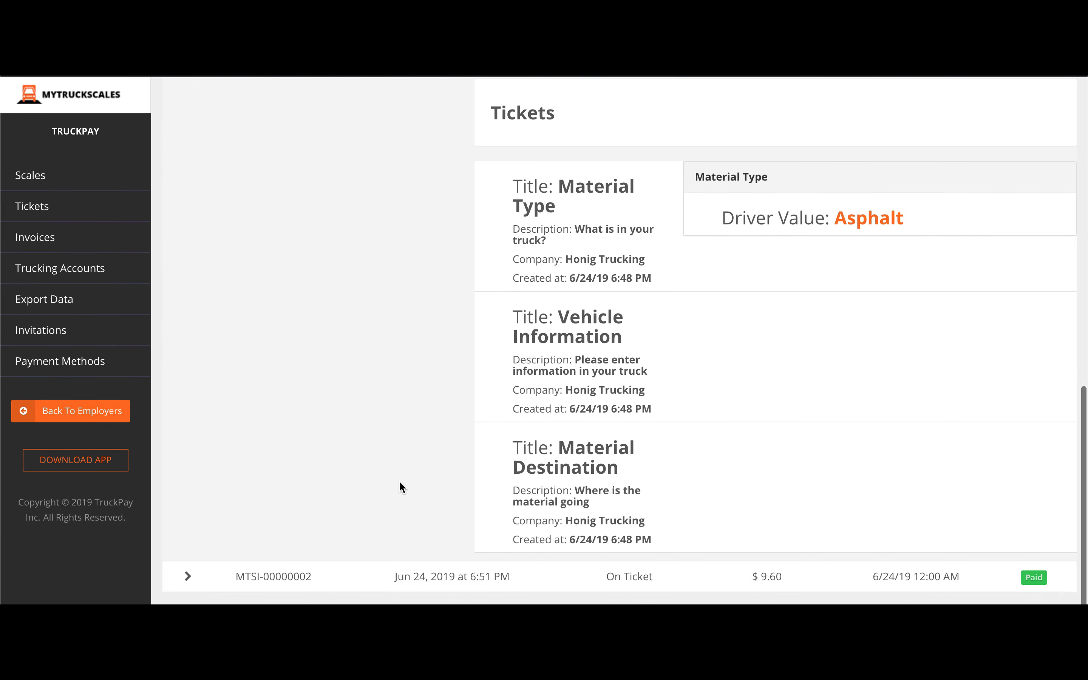
{"action": "scroll", "coordinate": [399, 487], "scroll_direction": "up", "scroll_amount": 6}
{"action": "scroll", "coordinate": [400, 483], "scroll_direction": "up", "scroll_amount": 8}
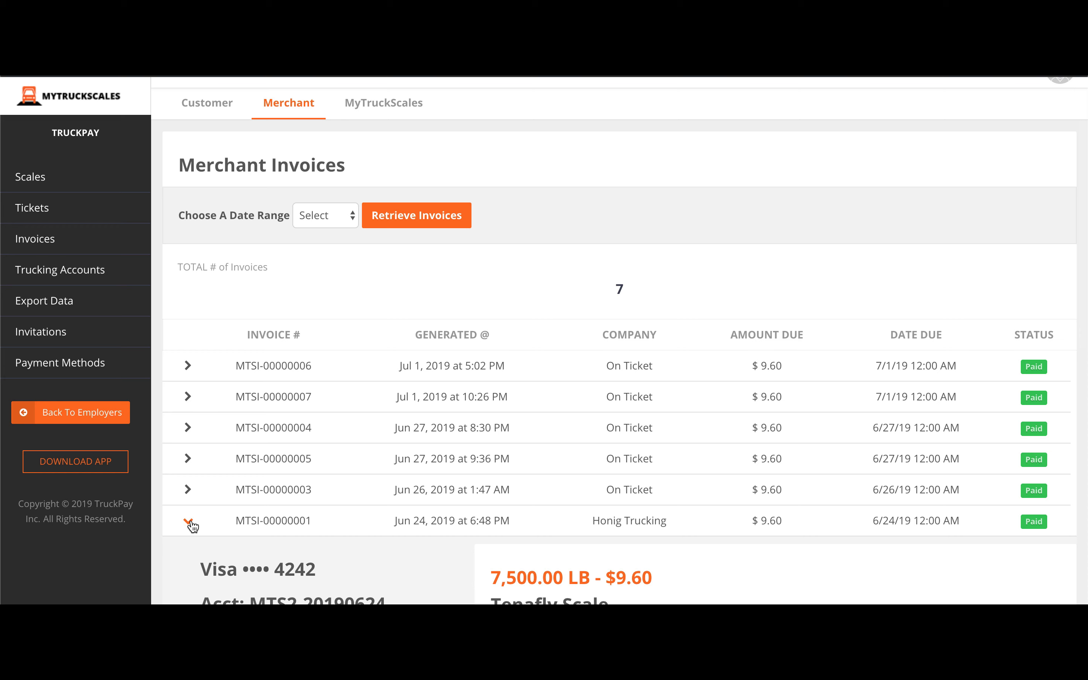
{"action": "scroll", "coordinate": [192, 521], "scroll_direction": "down", "scroll_amount": 1}
{"action": "left_click", "coordinate": [189, 511]}
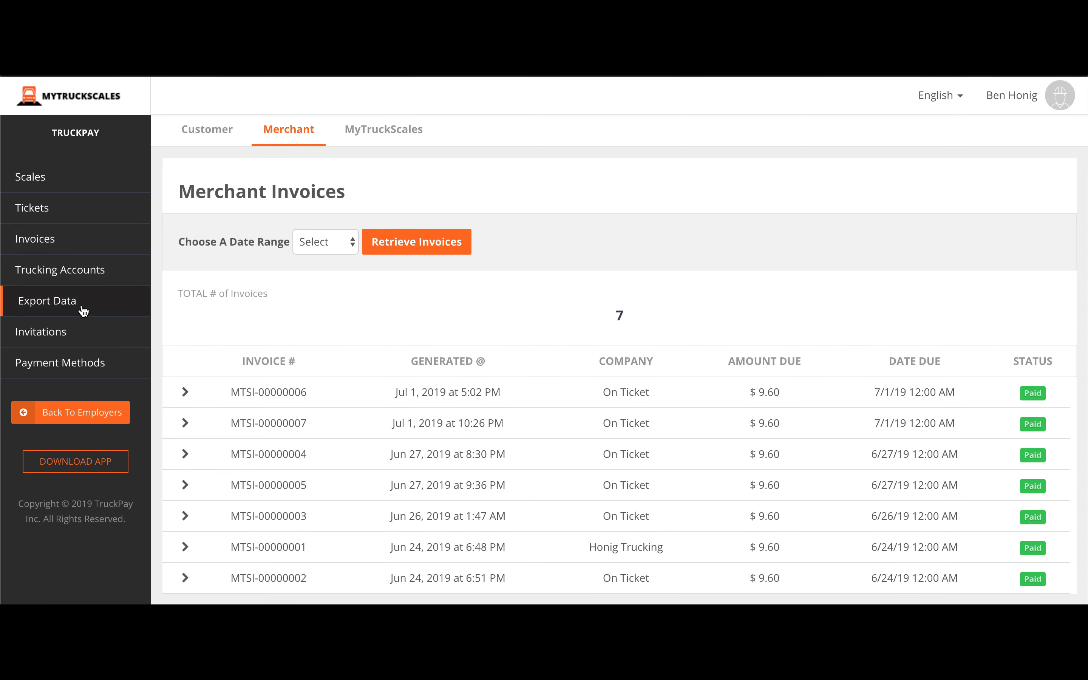
Start a new Honig Trucking account, entering the company's support email, account number and PIN.
{"action": "left_click", "coordinate": [89, 271]}
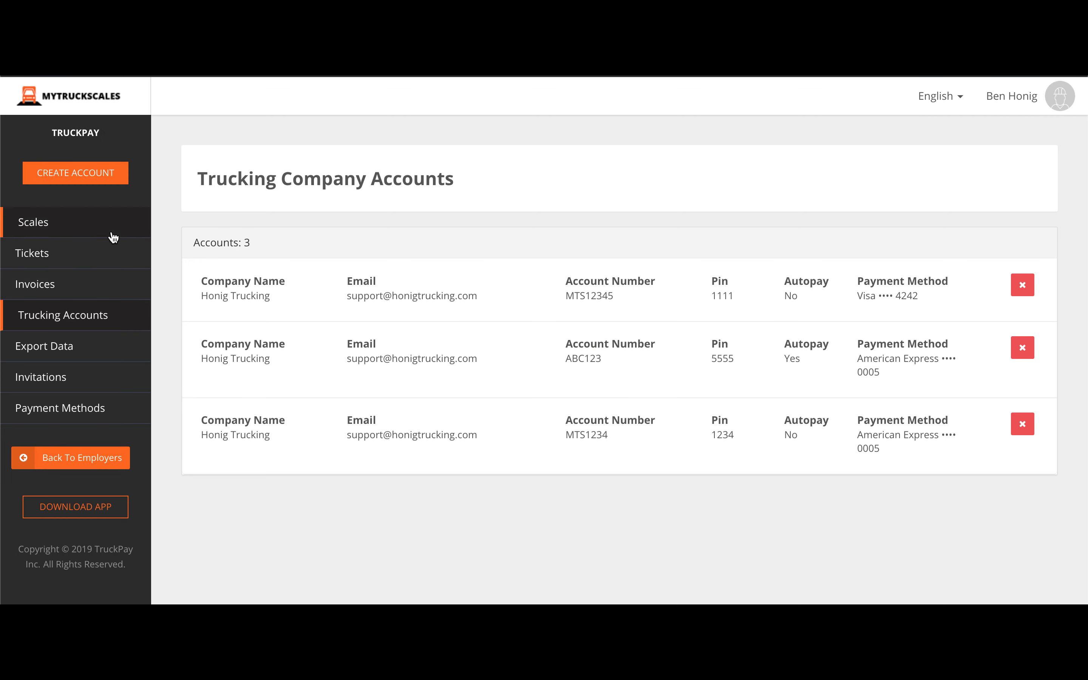
{"action": "left_click", "coordinate": [97, 174]}
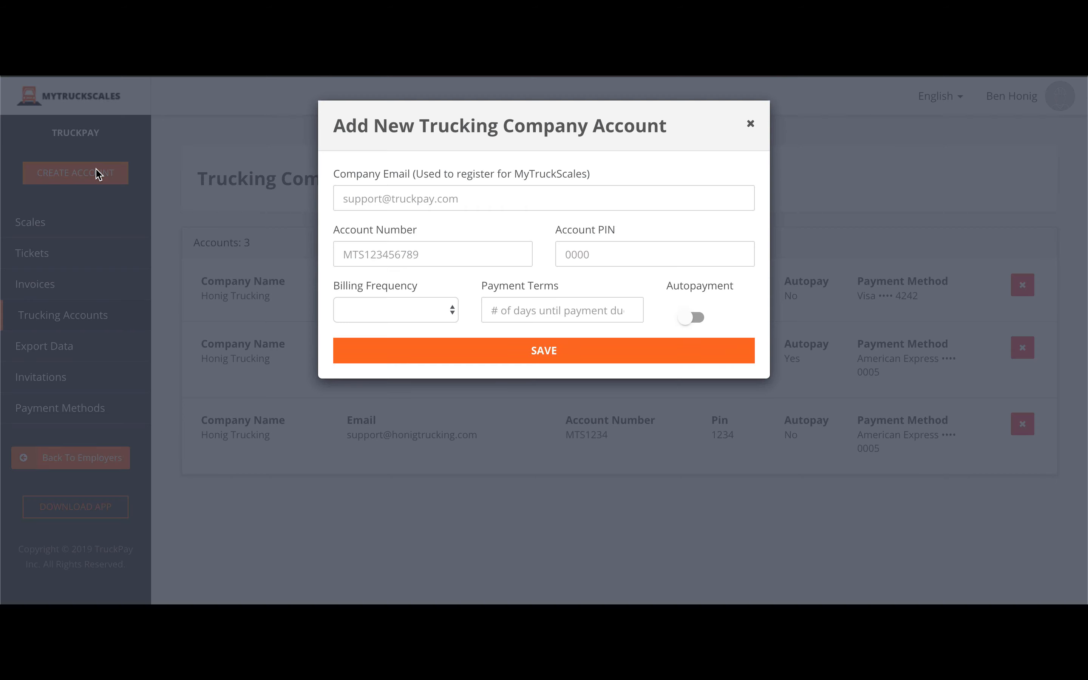
{"action": "left_click", "coordinate": [390, 201]}
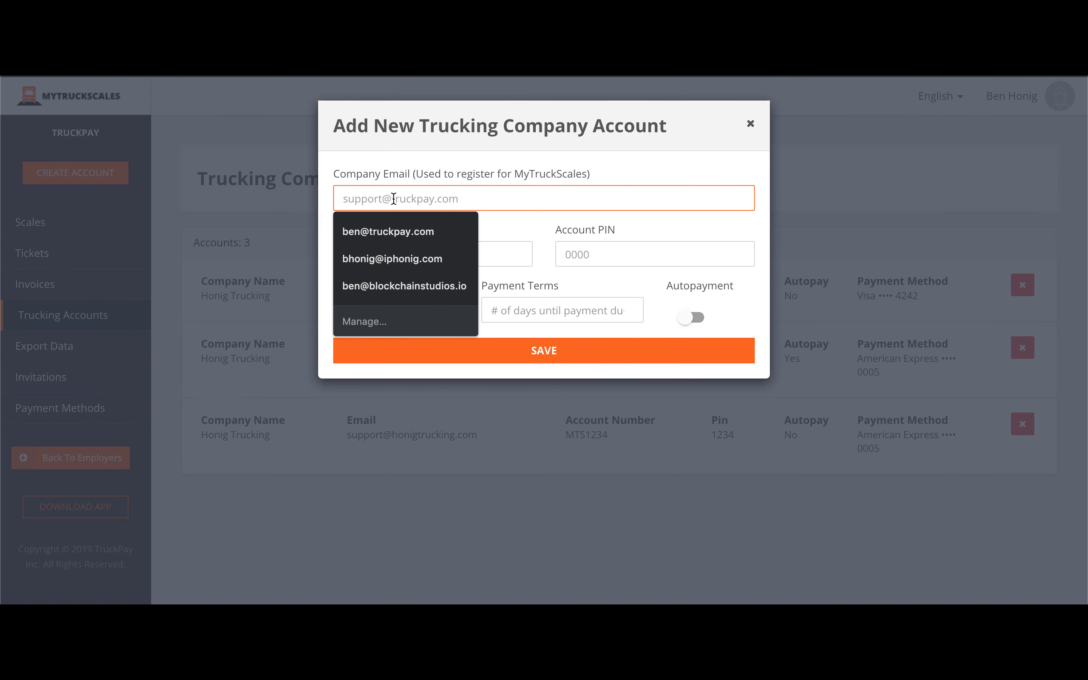
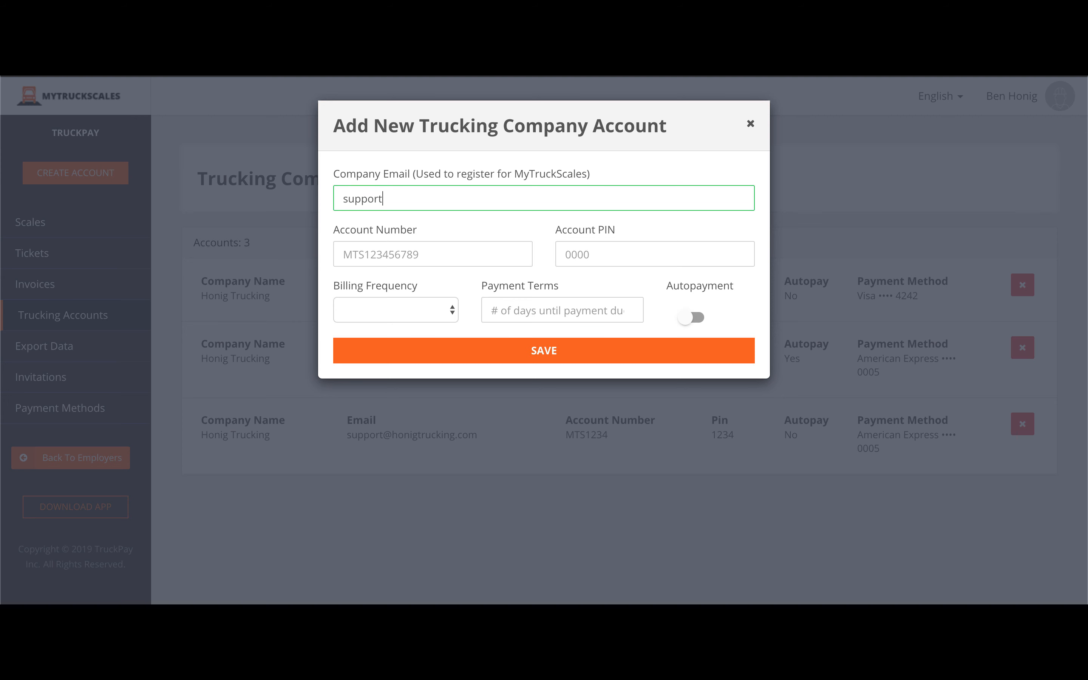
{"action": "key", "text": "Tab"}
{"action": "type", "text": "DM"}
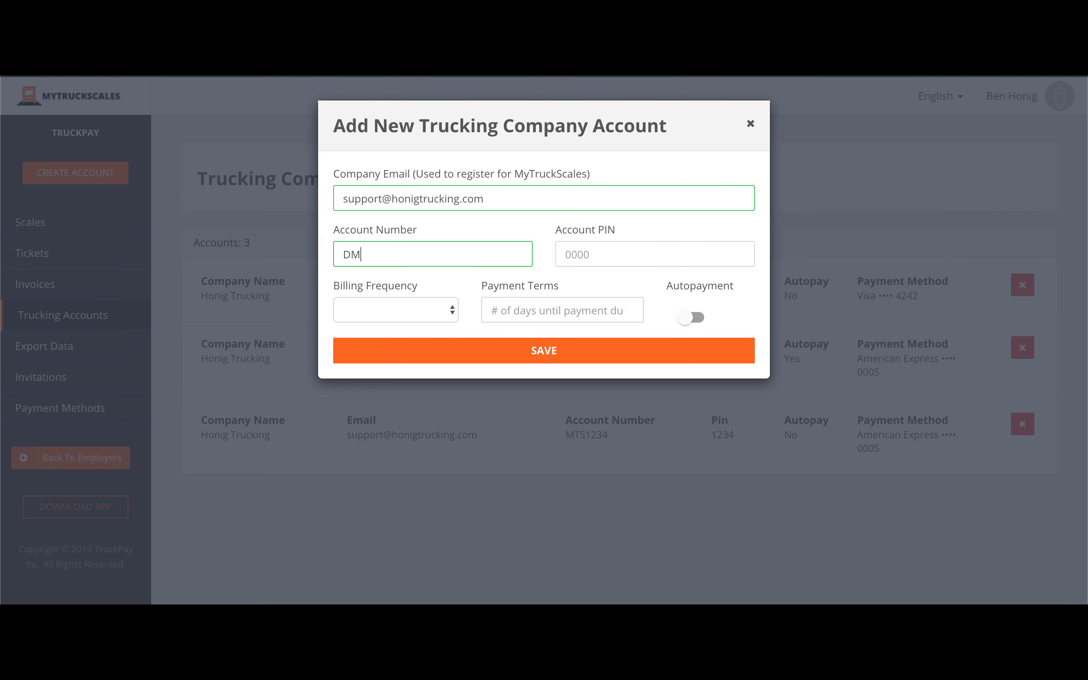
{"action": "type", "text": "MO"}
{"action": "key", "text": "Tab"}
{"action": "type", "text": "12"}
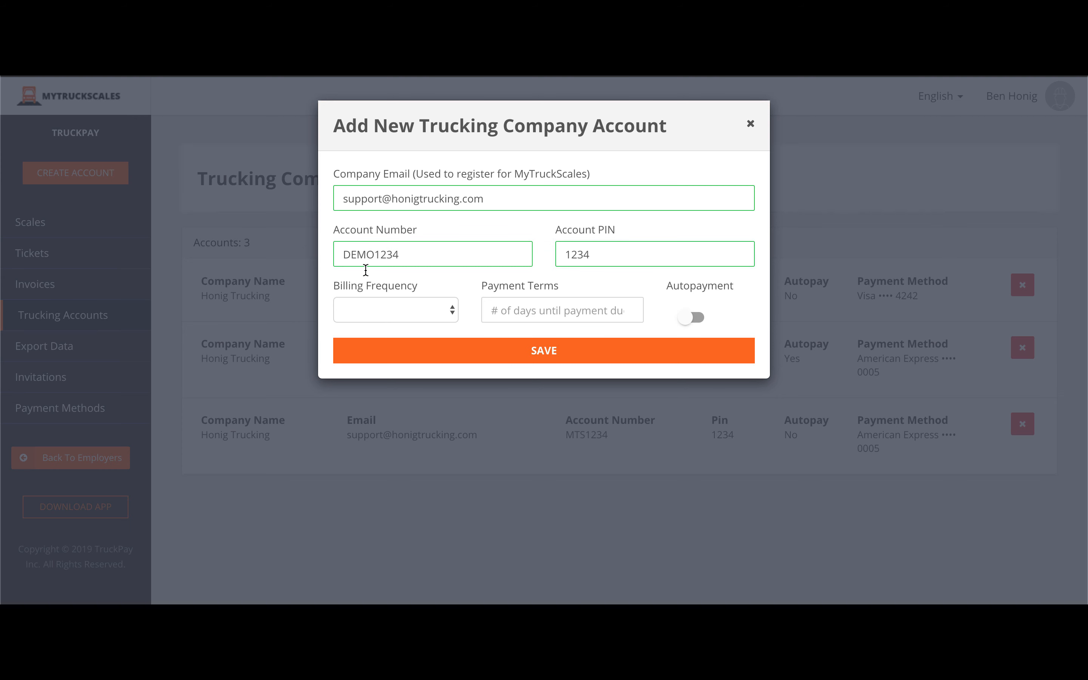
Set Daily billing frequency and 1-day payment terms, then save the account.
{"action": "left_click", "coordinate": [371, 310]}
{"action": "left_click", "coordinate": [371, 323]}
{"action": "key", "text": "Tab"}
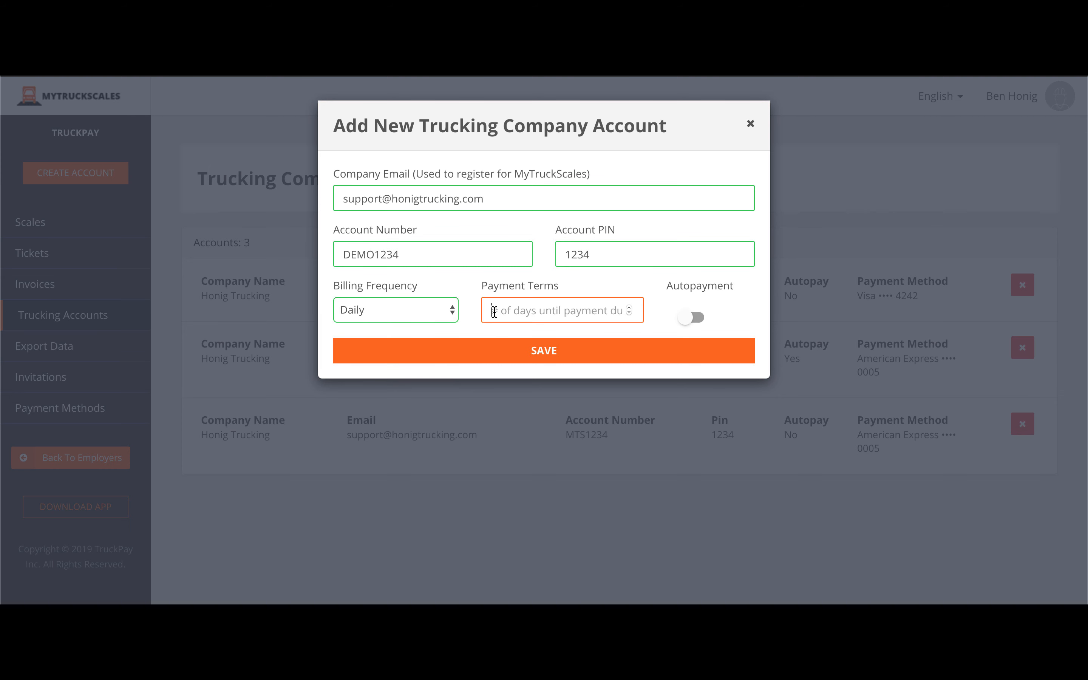
{"action": "type", "text": "1"}
{"action": "left_click", "coordinate": [657, 355]}
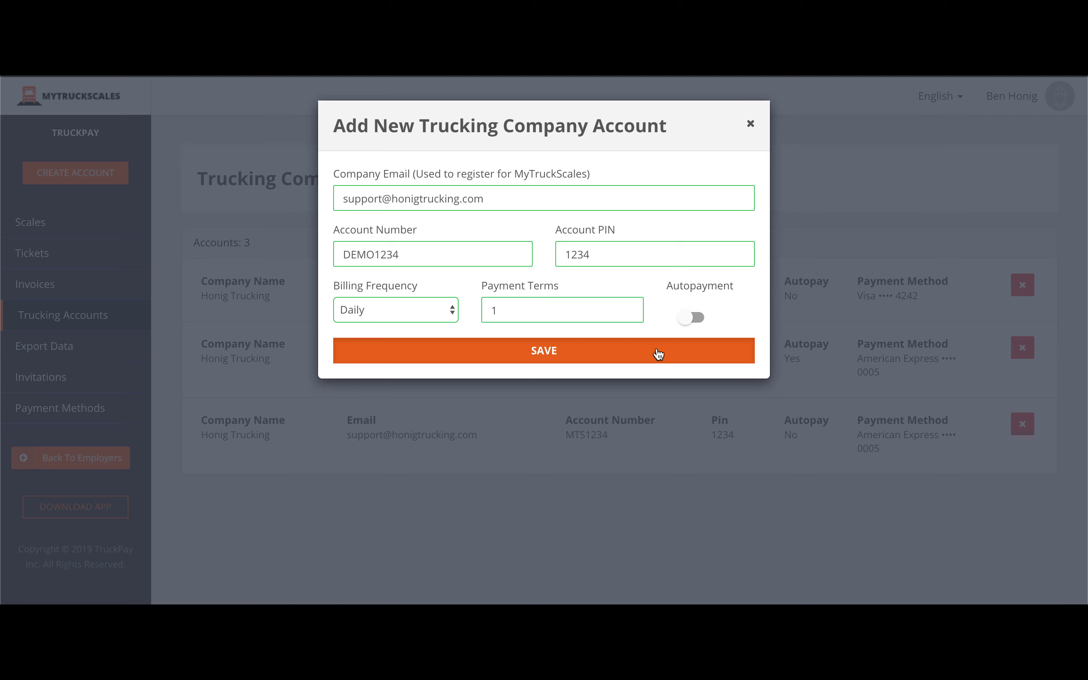
{"action": "left_click", "coordinate": [658, 355]}
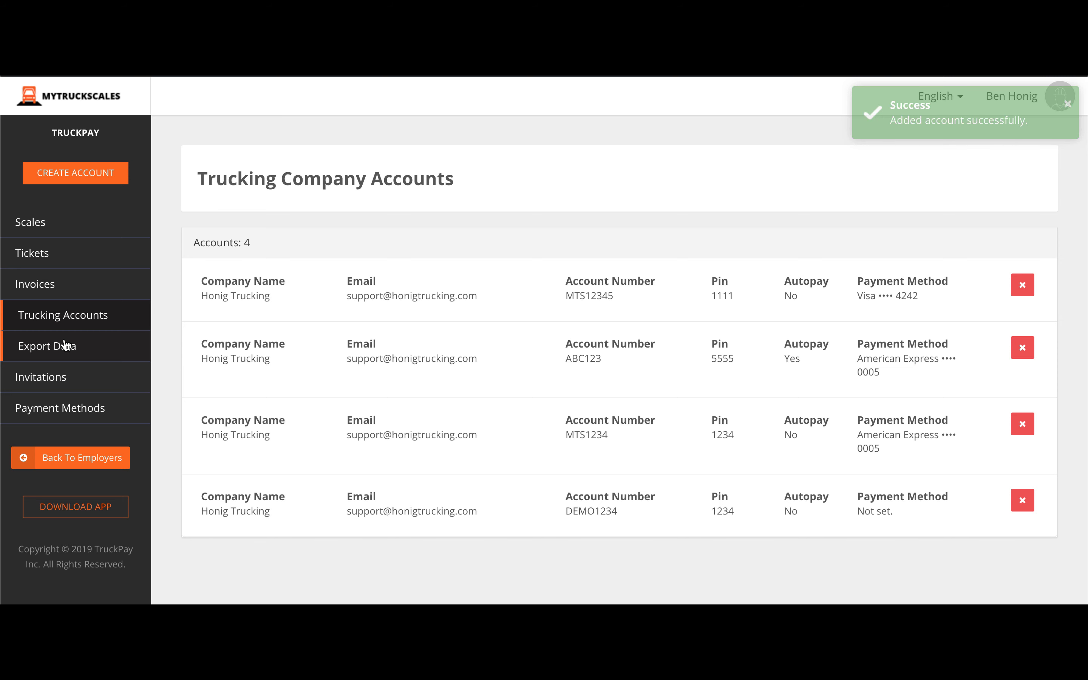
Open Export Data's Invoices tab, peek at Add Emails, and scroll to the seven invoices.
{"action": "left_click", "coordinate": [65, 345]}
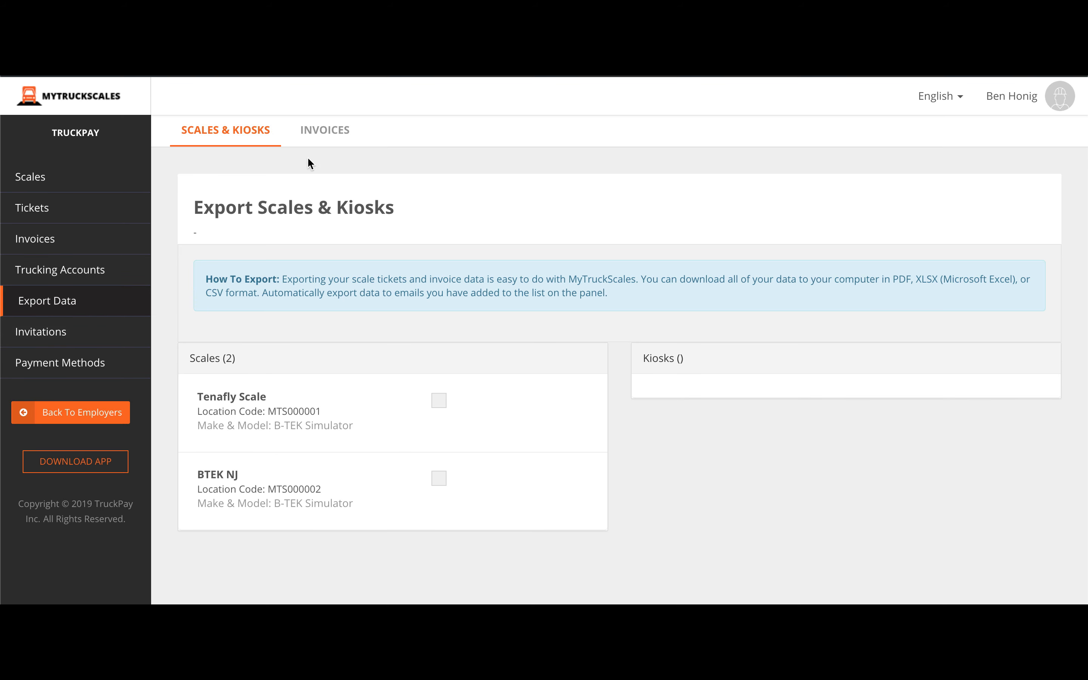
{"action": "left_click", "coordinate": [327, 133]}
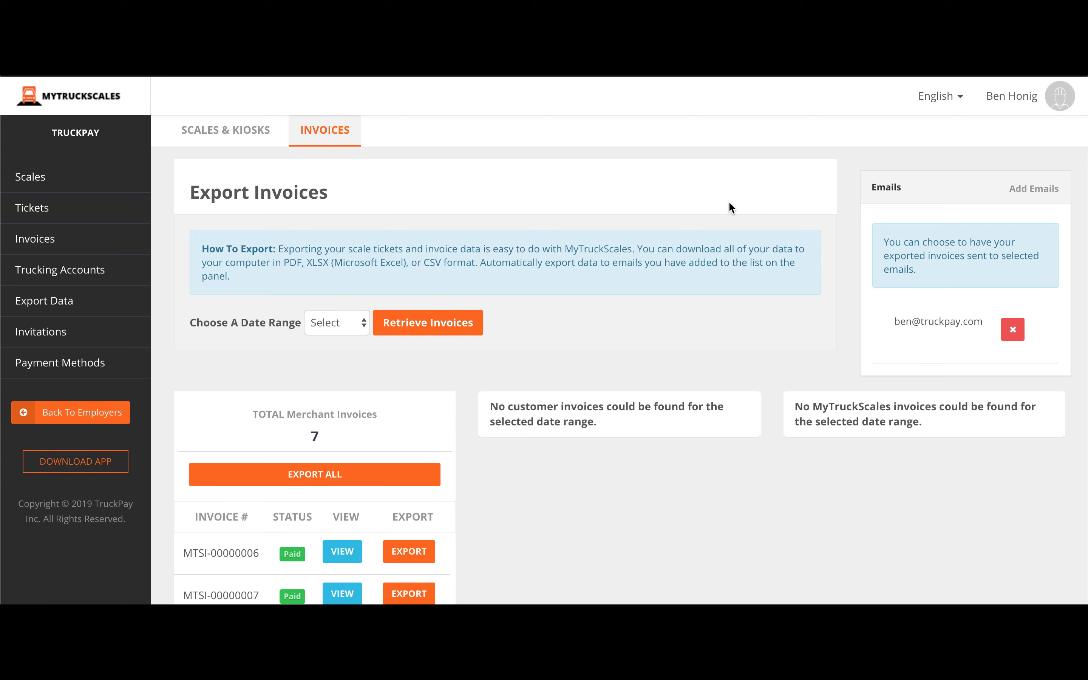
{"action": "left_click", "coordinate": [1025, 195]}
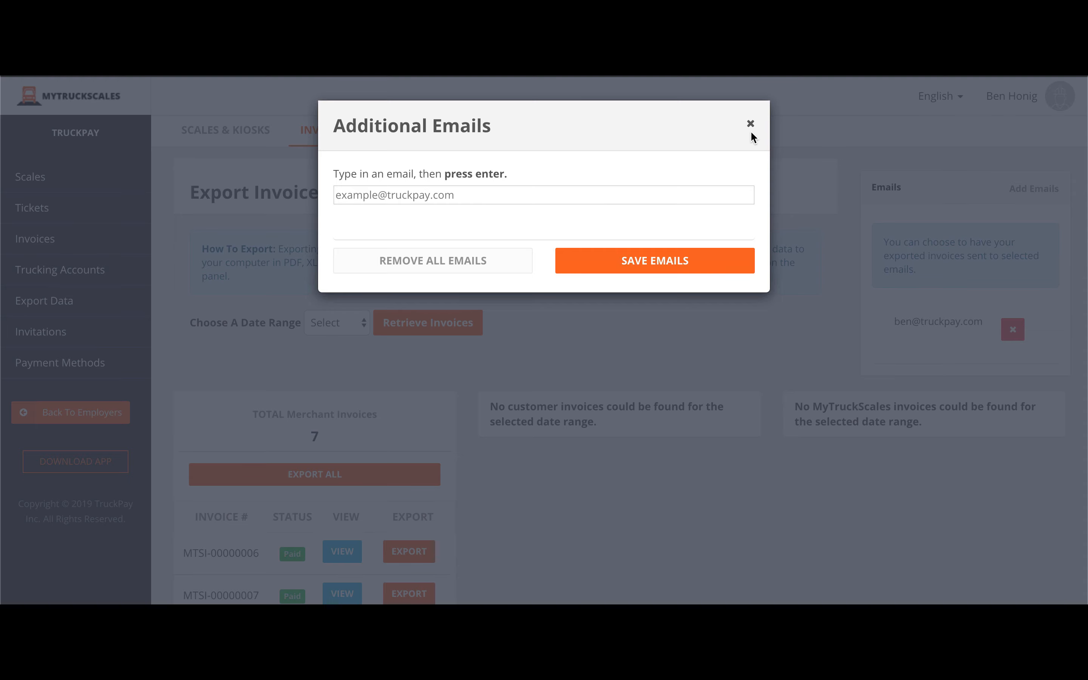
{"action": "left_click", "coordinate": [751, 124]}
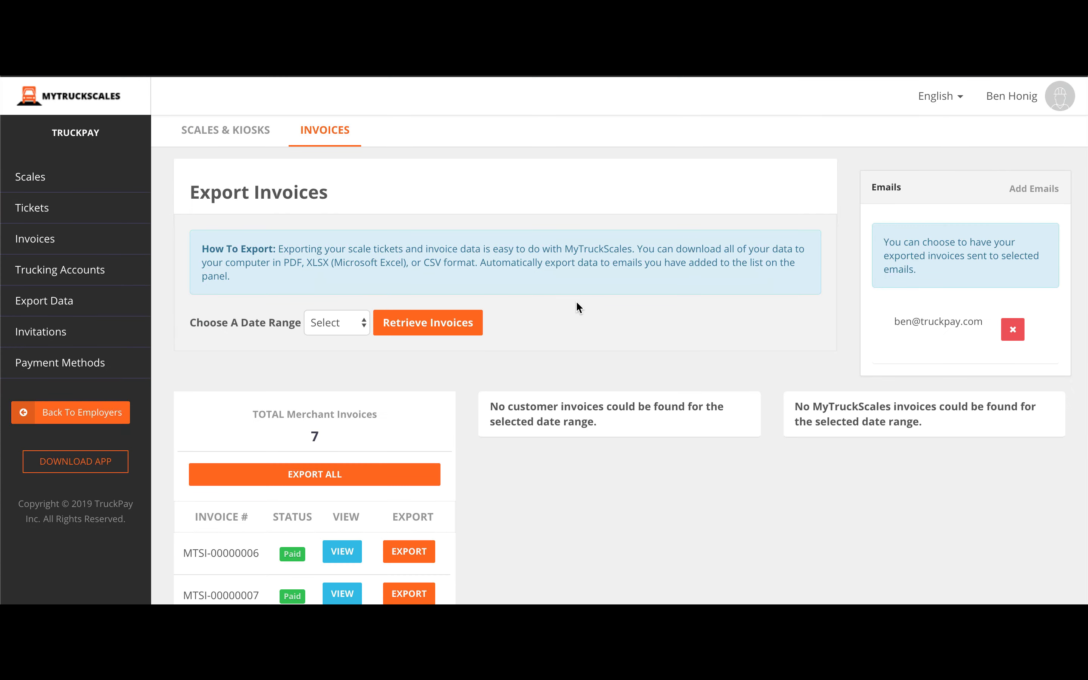
{"action": "scroll", "coordinate": [577, 303], "scroll_direction": "down", "scroll_amount": 5}
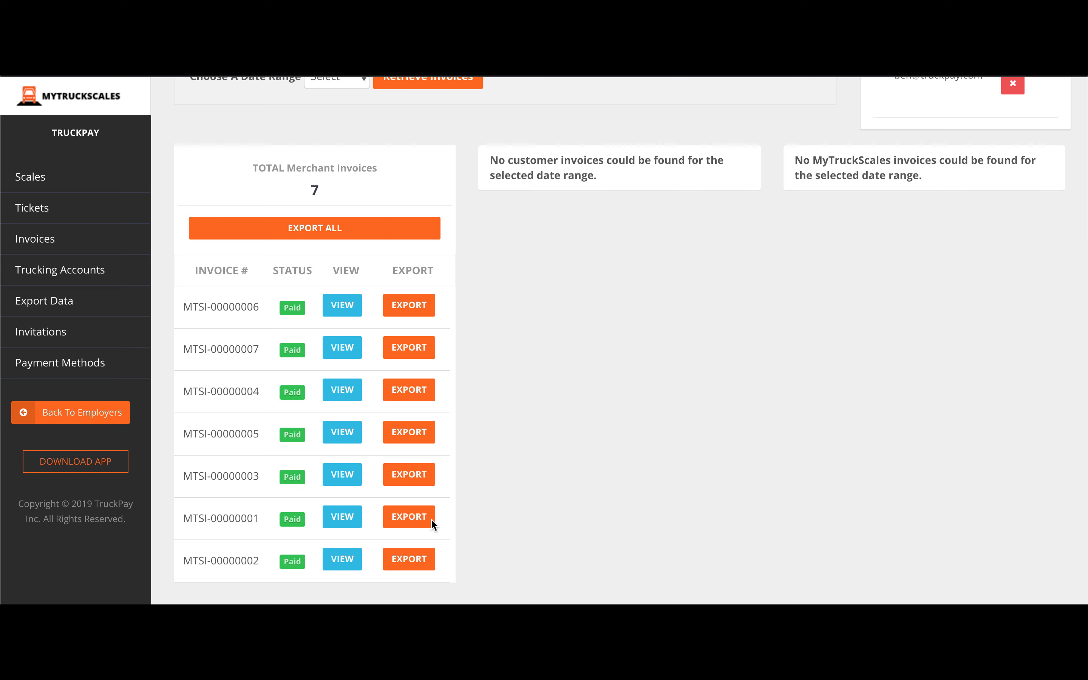
Preview invoice MTSI-00000006 and its export format options without exporting, then go to Invitations.
{"action": "left_click", "coordinate": [349, 308]}
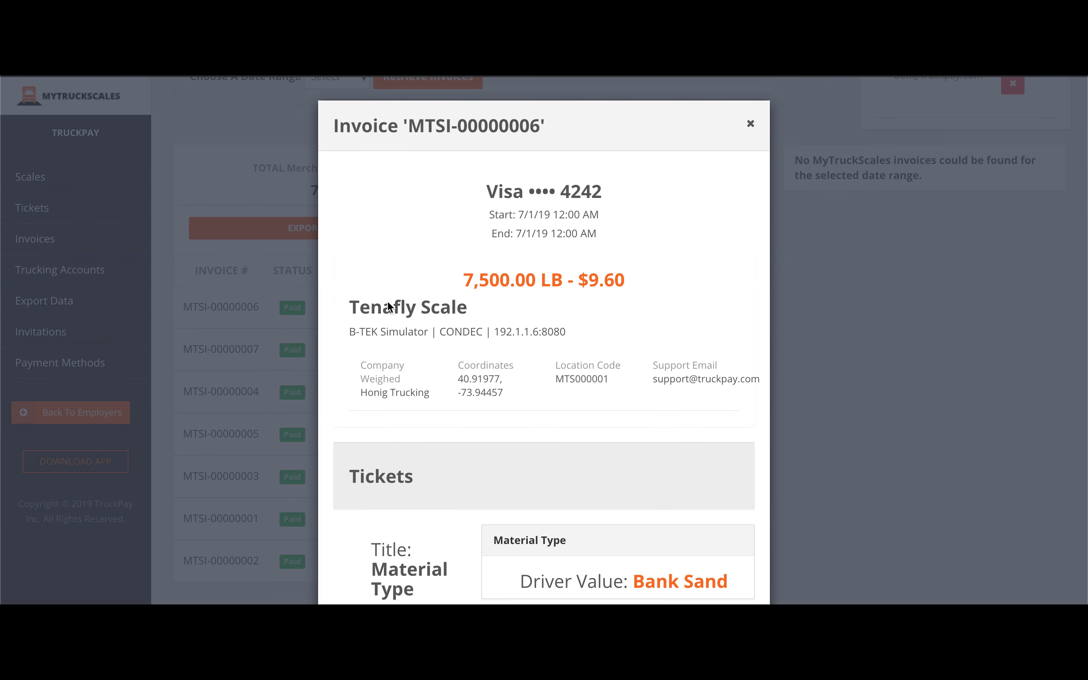
{"action": "left_click", "coordinate": [750, 123]}
{"action": "left_click", "coordinate": [288, 228]}
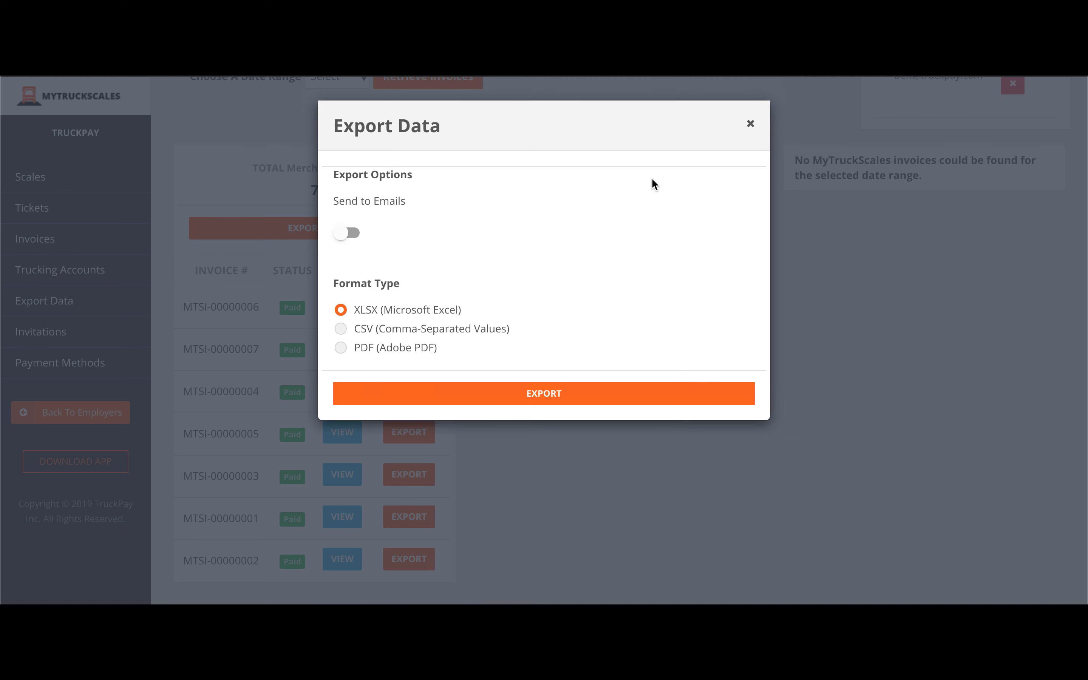
{"action": "left_click", "coordinate": [750, 125]}
{"action": "left_click", "coordinate": [44, 331]}
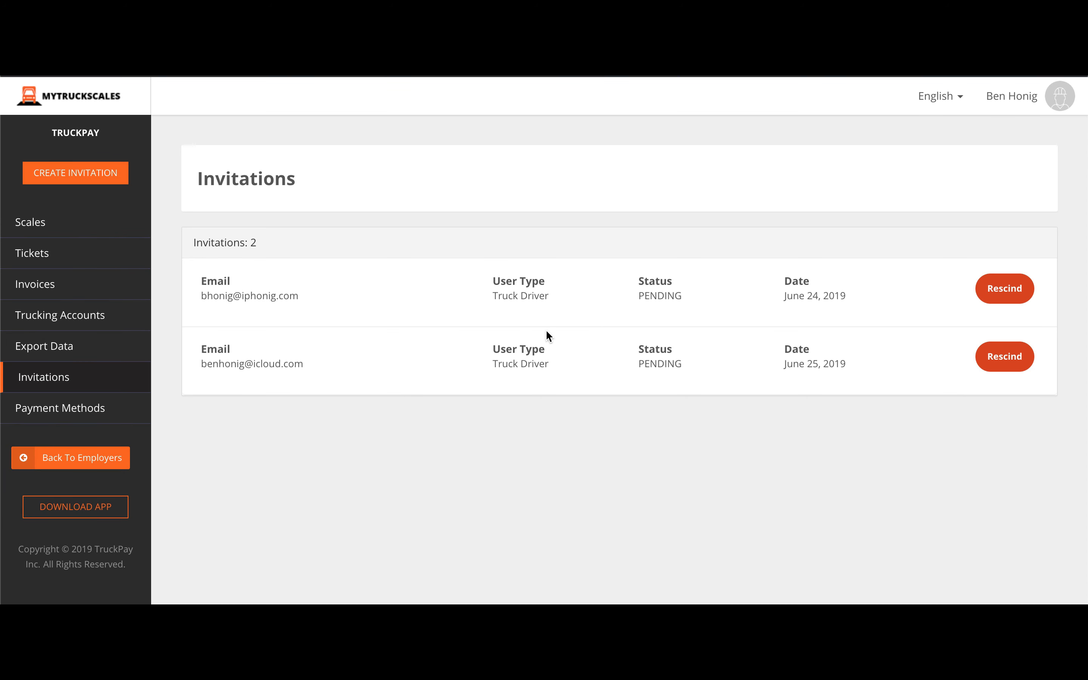
{"action": "left_click", "coordinate": [80, 174]}
{"action": "left_click", "coordinate": [393, 197]}
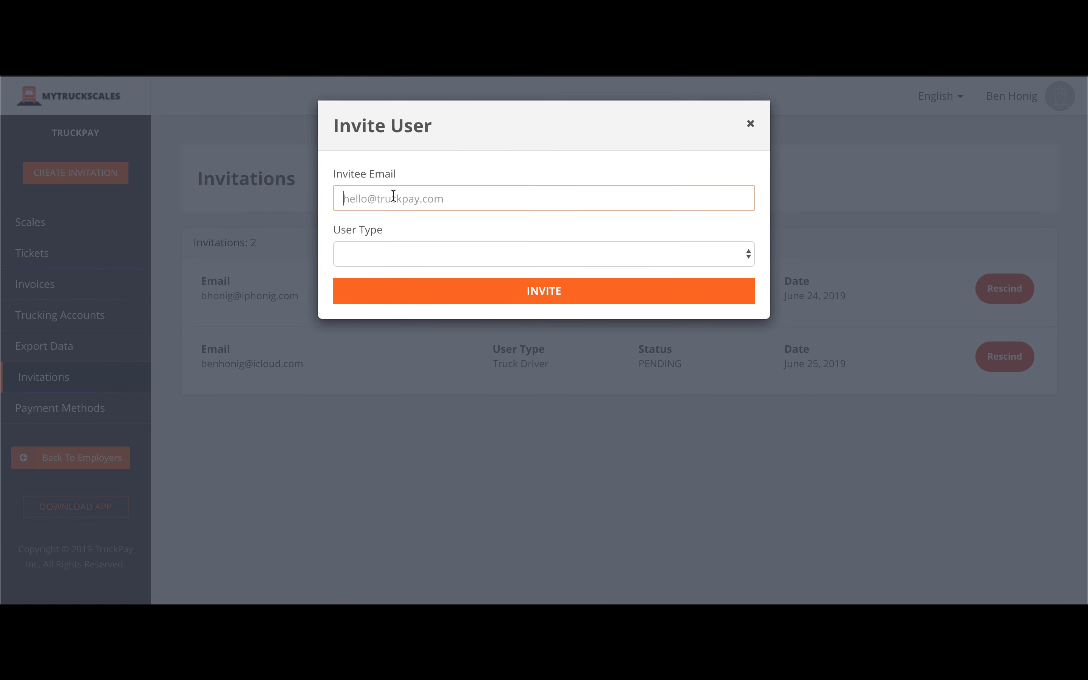
{"action": "left_click", "coordinate": [377, 253]}
{"action": "left_click", "coordinate": [378, 270]}
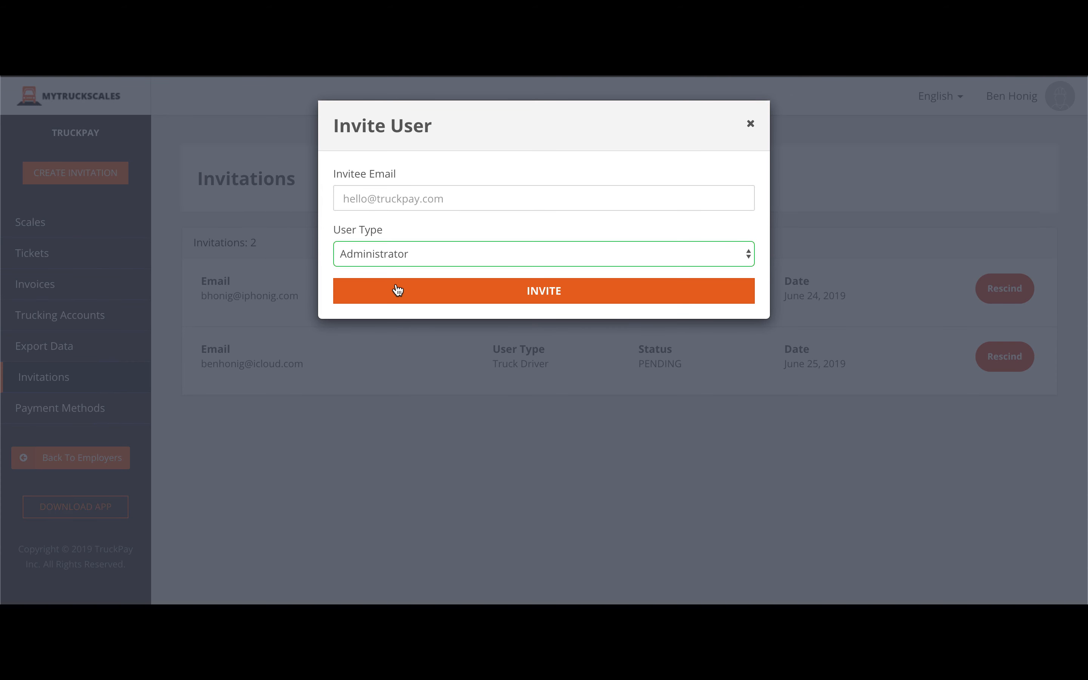
{"action": "left_click", "coordinate": [749, 126]}
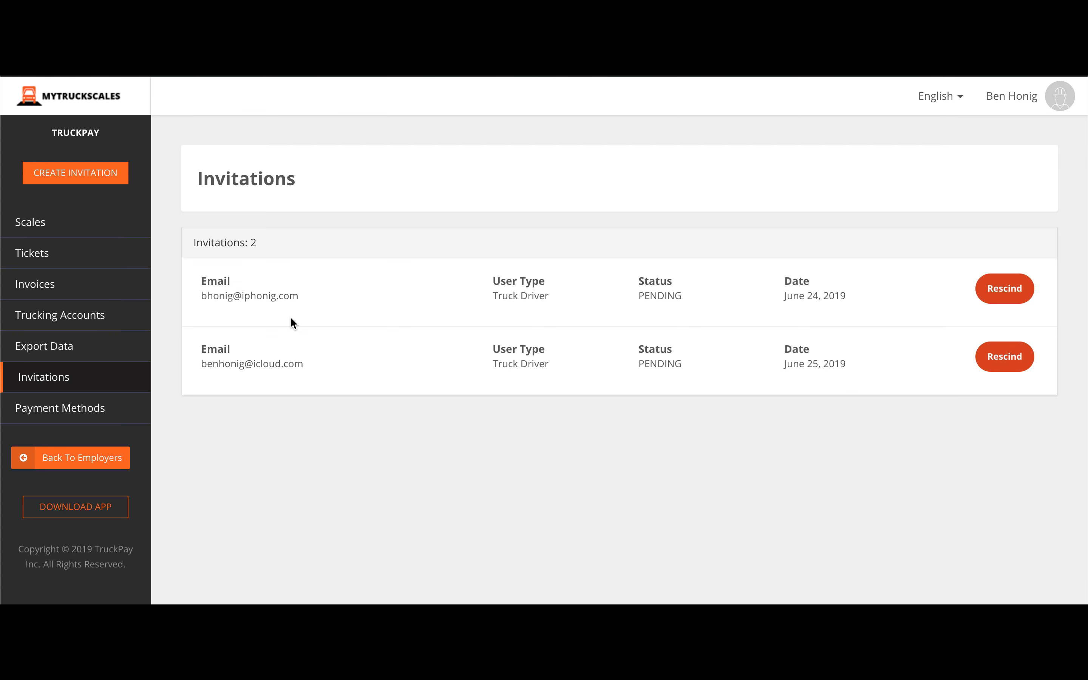